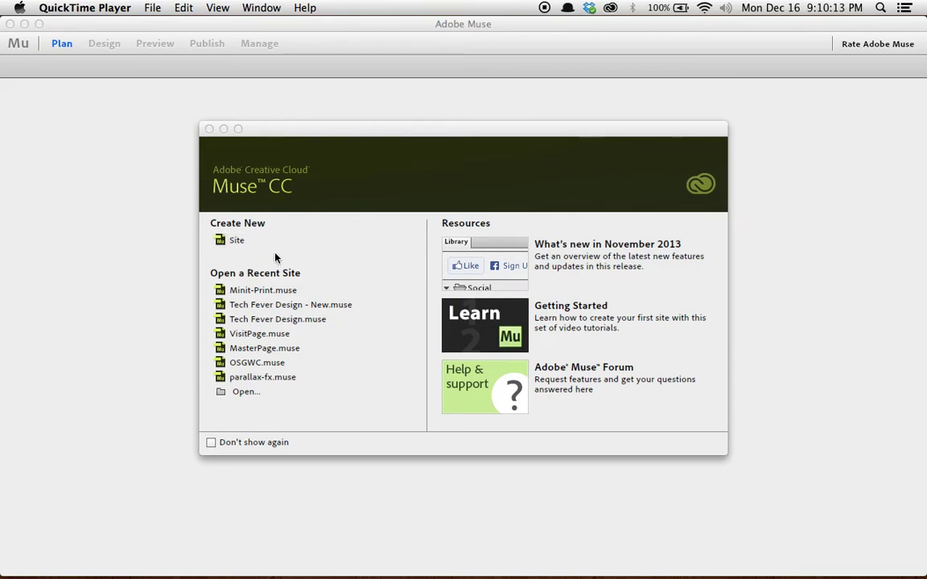
- Create a new Desktop site with the default page settings and add a second master page after A-Master
click(233, 241)
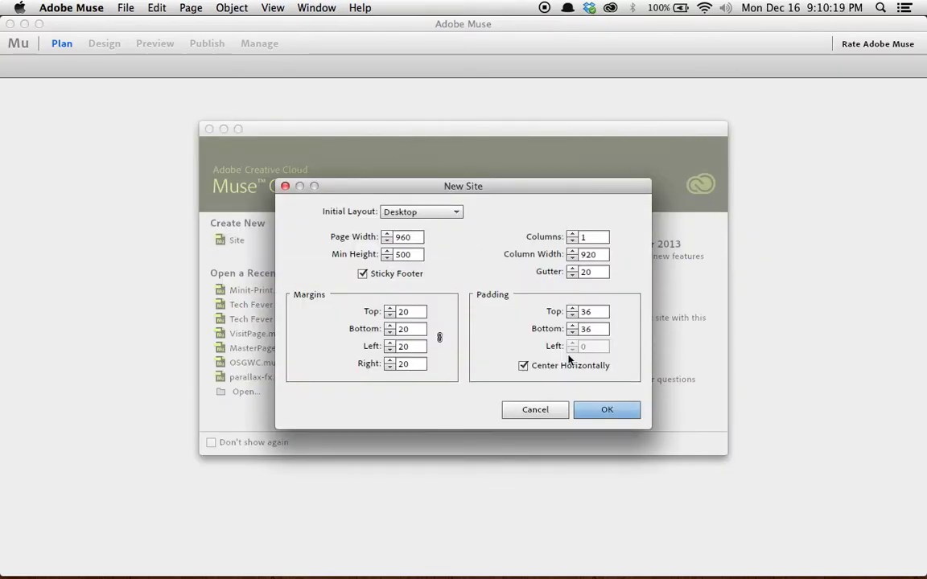
click(606, 412)
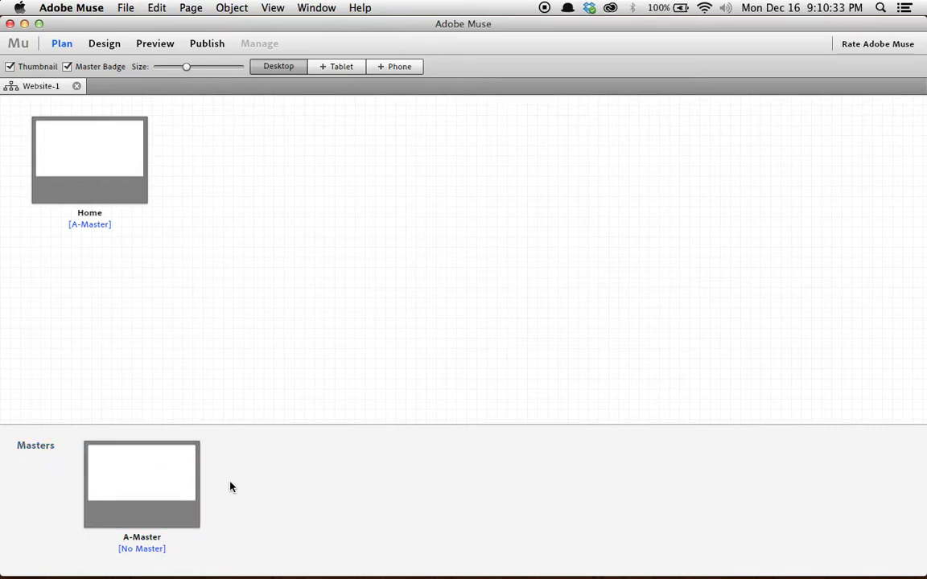
mouse_move(200, 513)
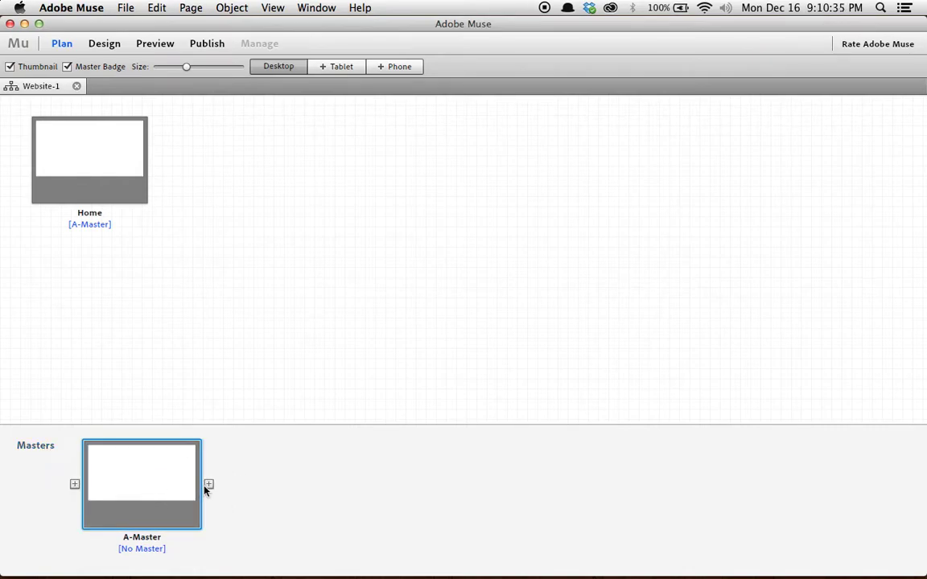
mouse_move(152, 152)
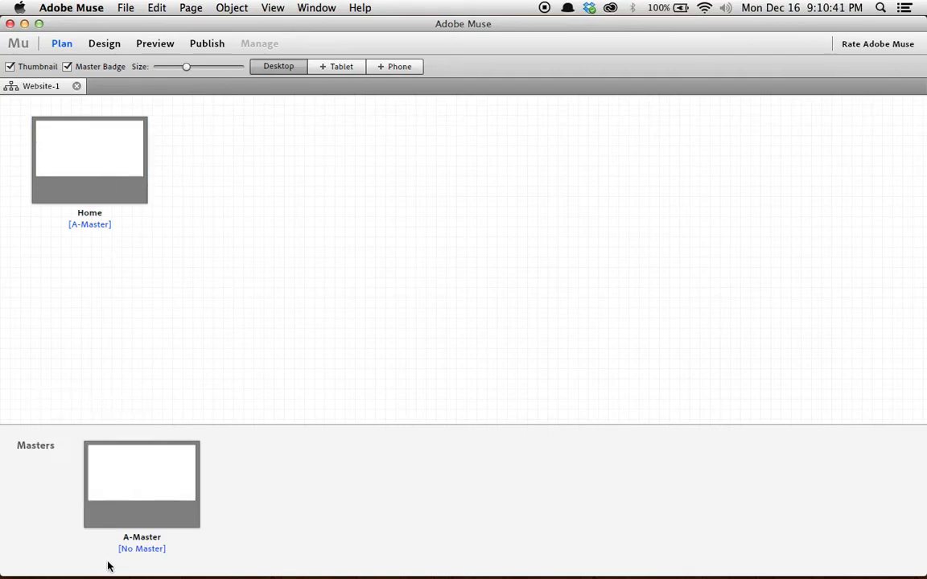
click(209, 485)
- Open A-Master, set its page fill to the red swatch and return to the site plan
click(122, 481)
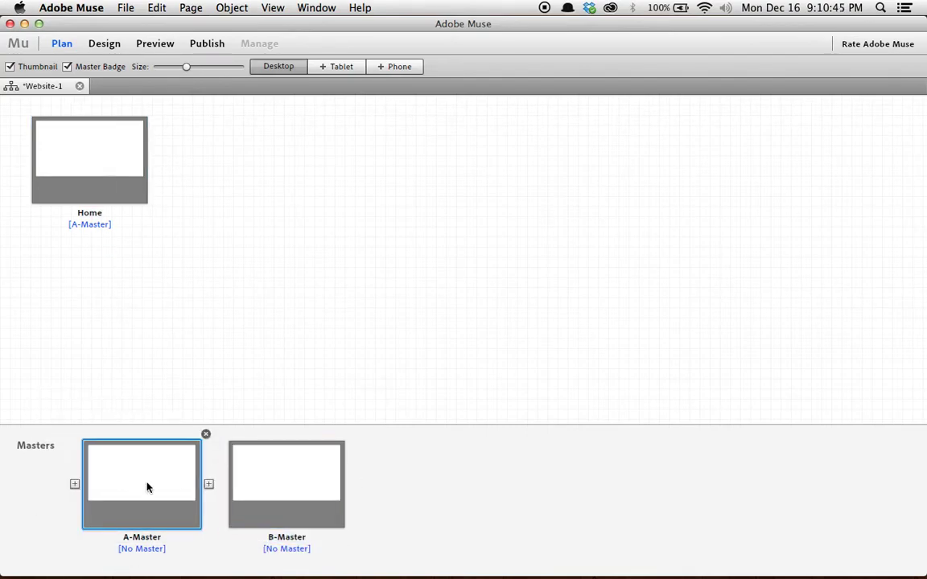
double_click(151, 491)
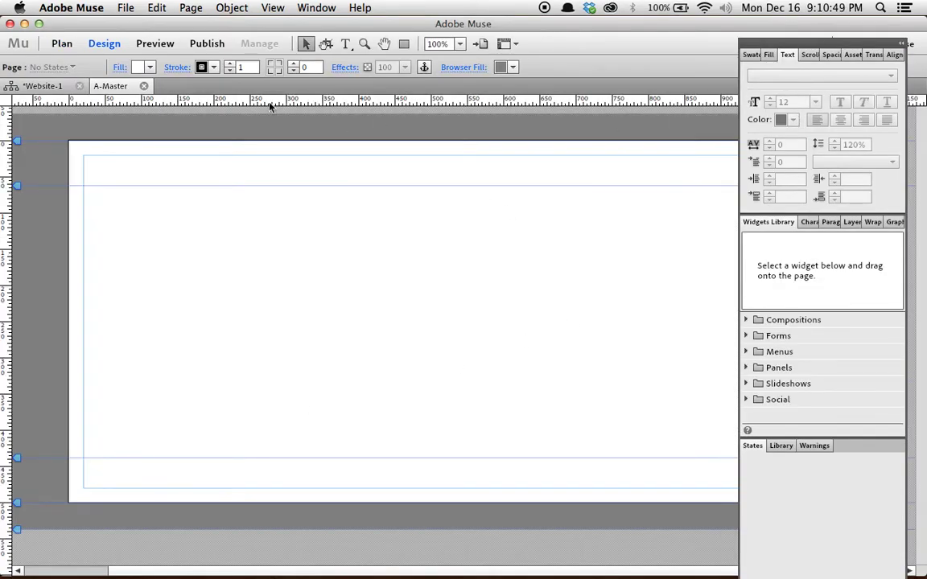
click(137, 66)
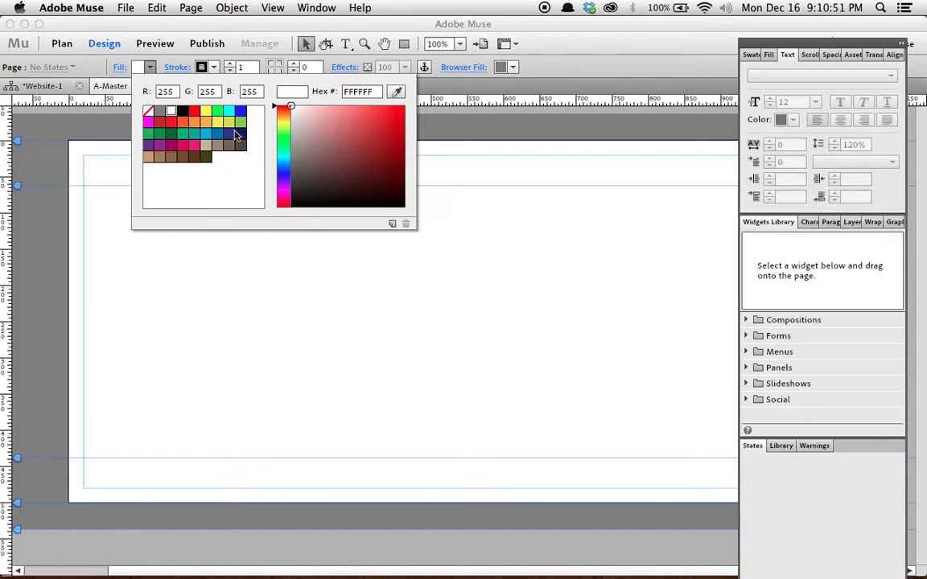
click(195, 114)
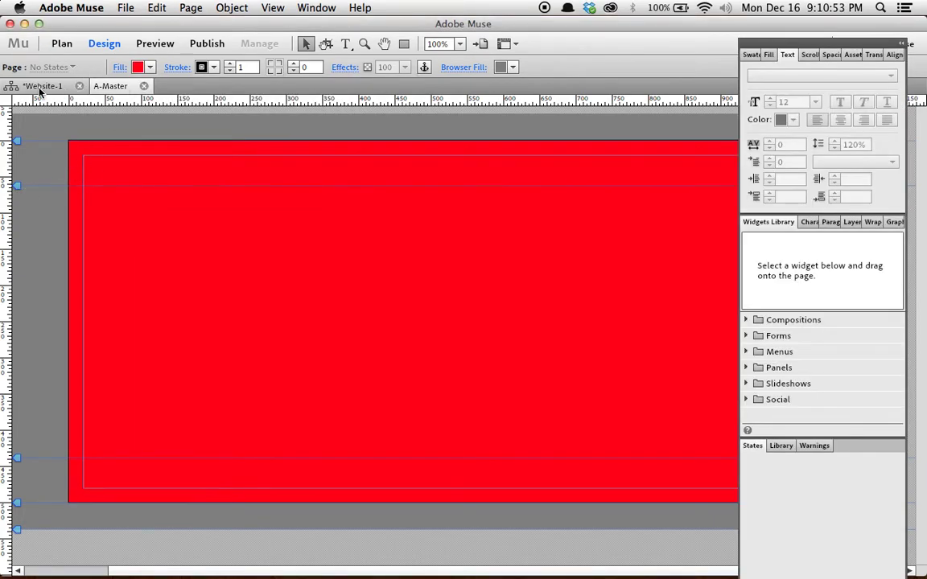
click(40, 87)
click(145, 86)
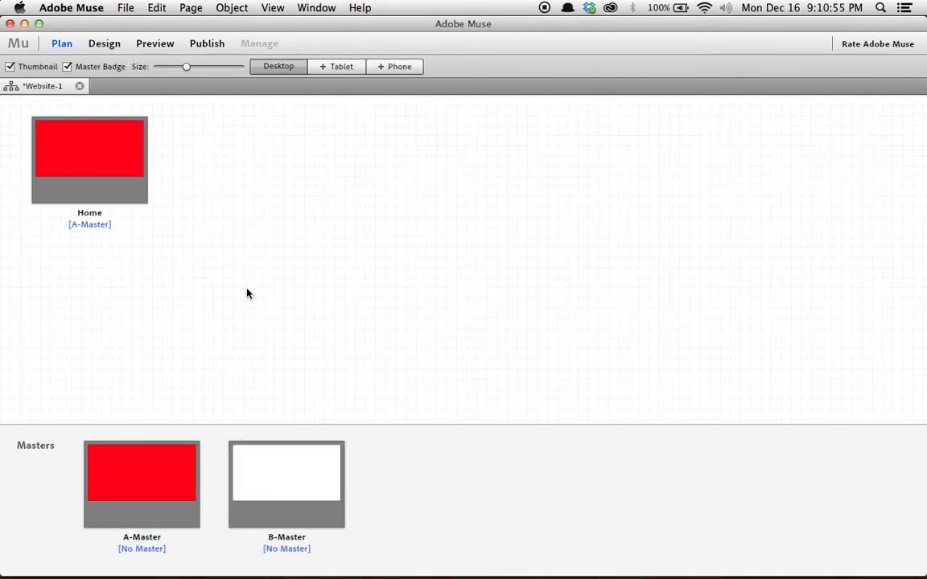
- Open B-Master, set its page fill to the blue swatch and close the master page
double_click(277, 496)
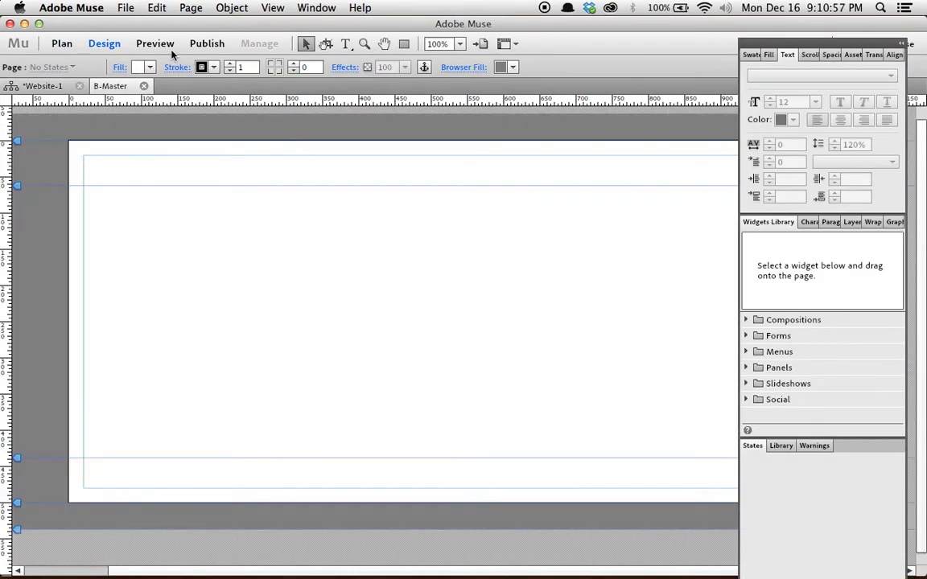
click(138, 68)
click(239, 114)
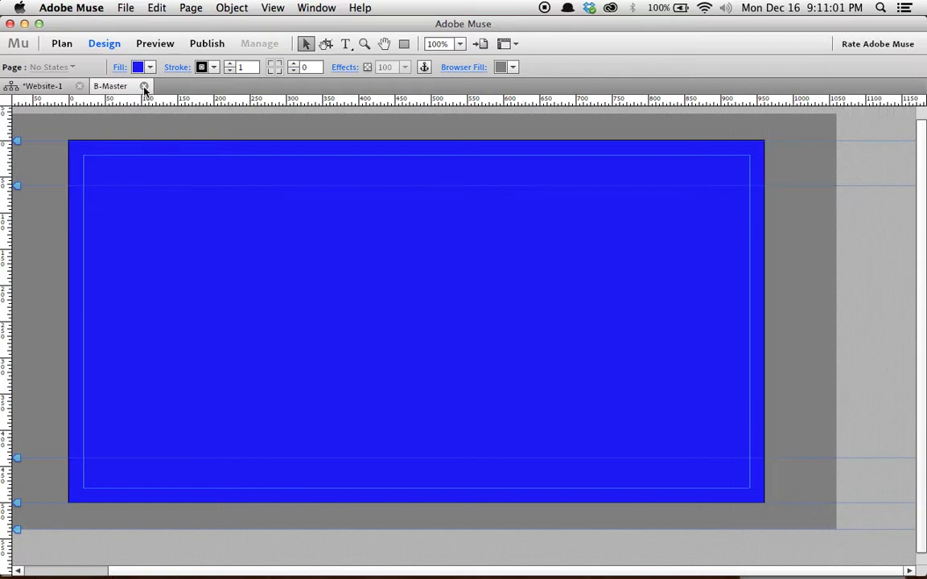
click(144, 87)
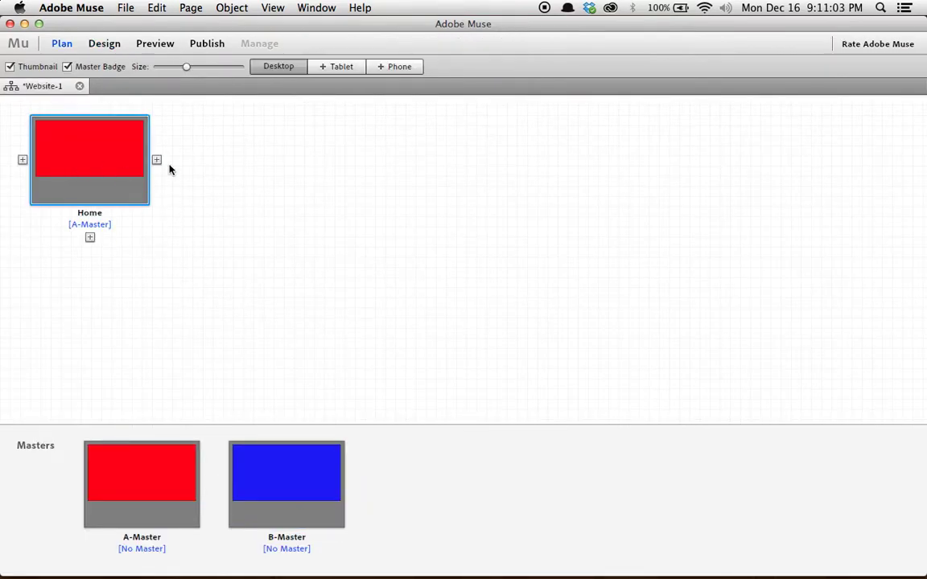
- Add a new page after Home and name it Contact Us
click(157, 159)
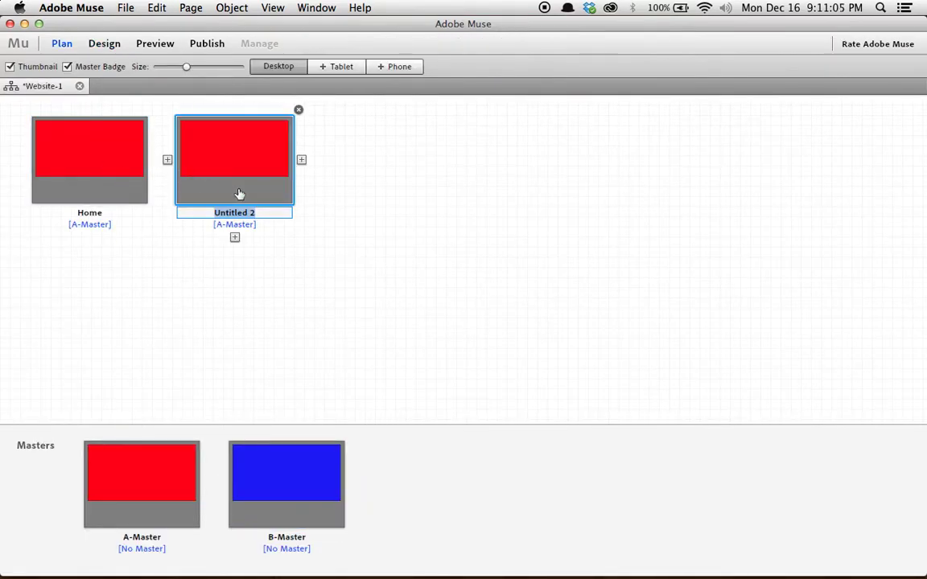
text(Contact)
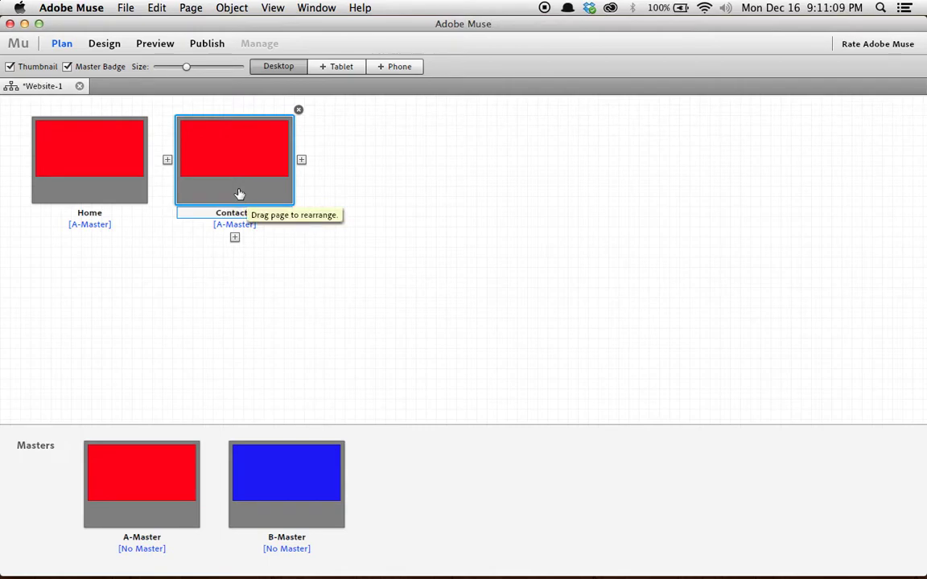
text(U)
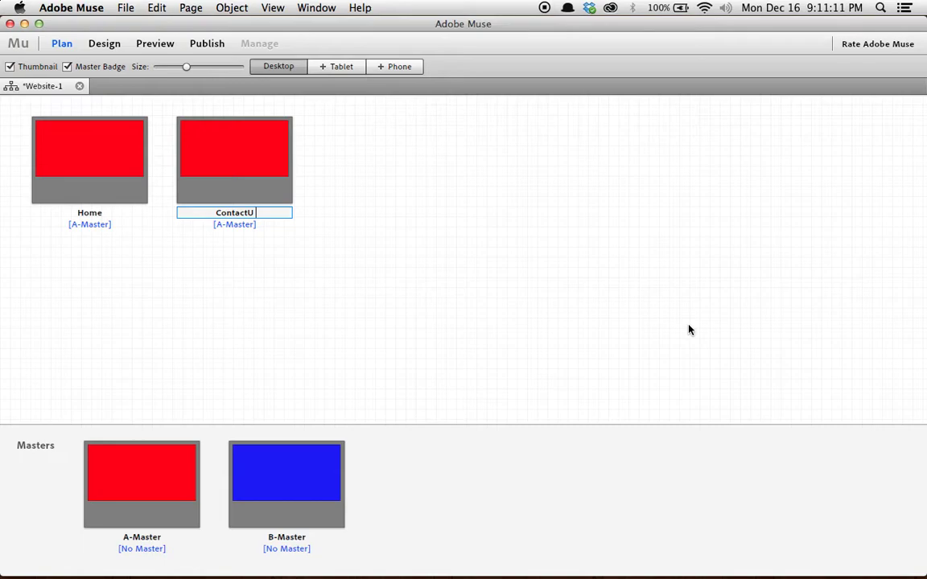
key(BackSpace)
text(Us)
key(Return)
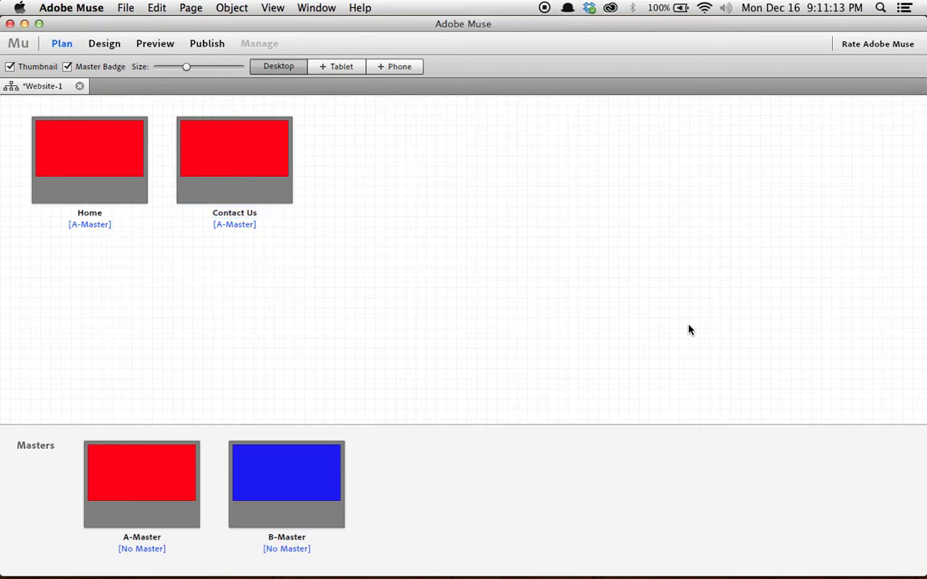
- Apply B-Master to the Home page in the site plan
drag(316, 472, 315, 432)
click(269, 214)
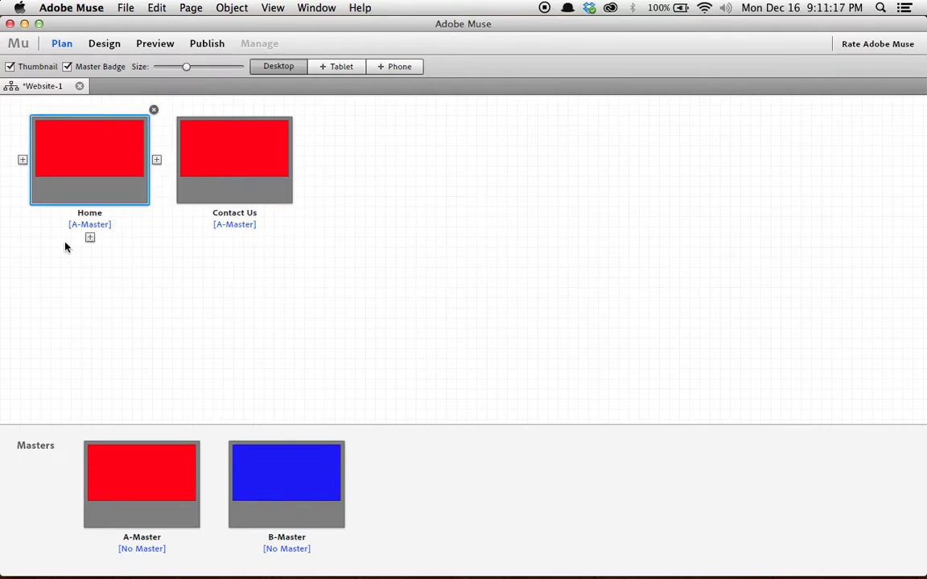
click(319, 495)
drag(318, 495, 128, 170)
click(557, 403)
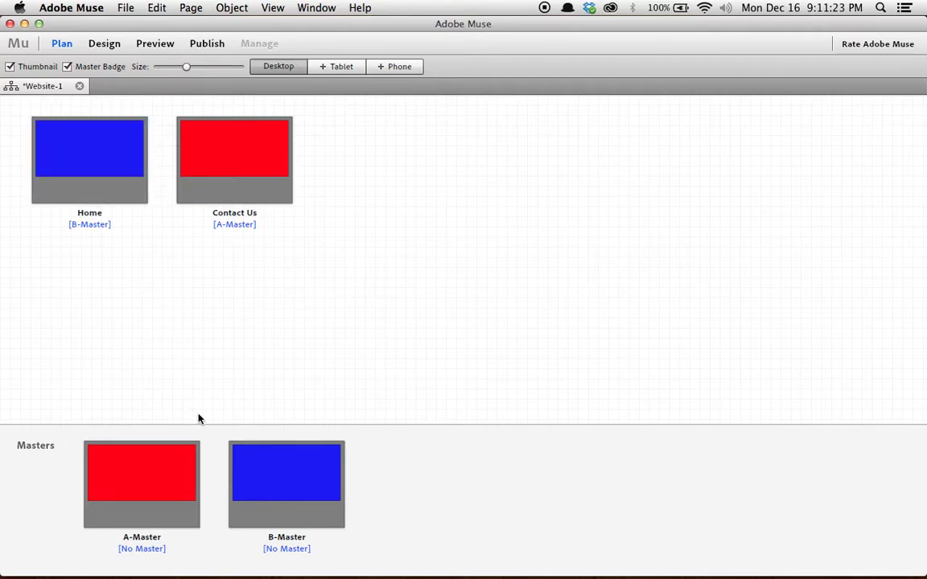
- Open the Home page for design and draw a text frame about 770 px wide and 80 px high across its upper part
double_click(95, 145)
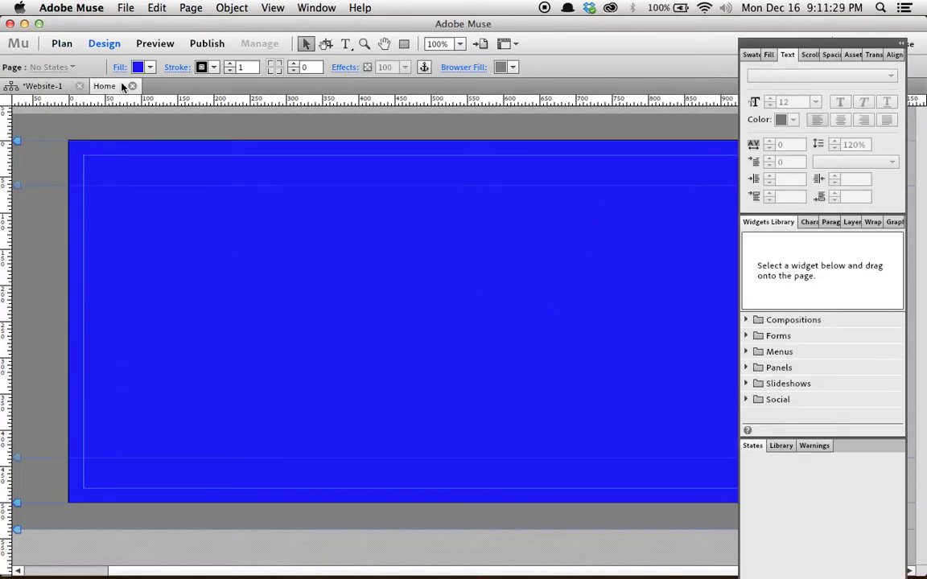
click(59, 45)
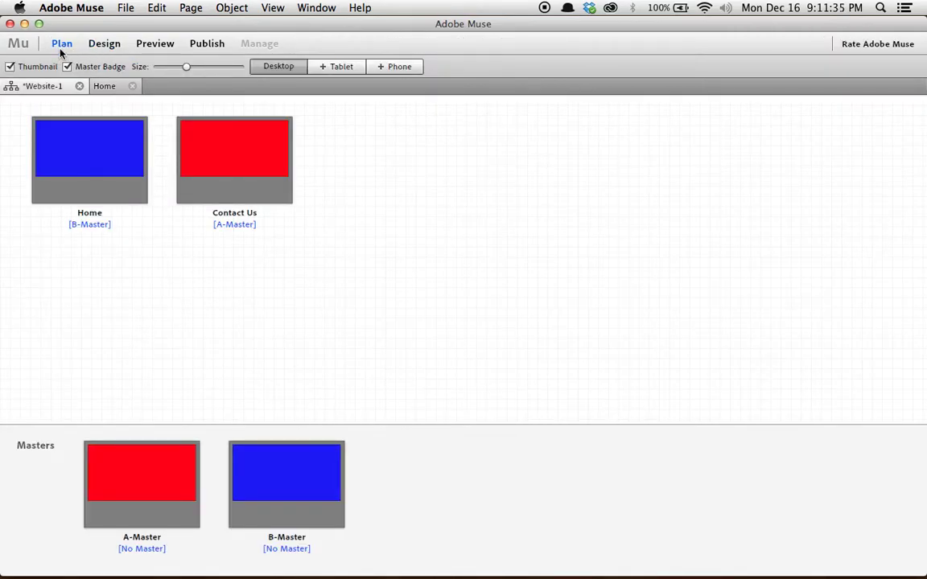
click(102, 44)
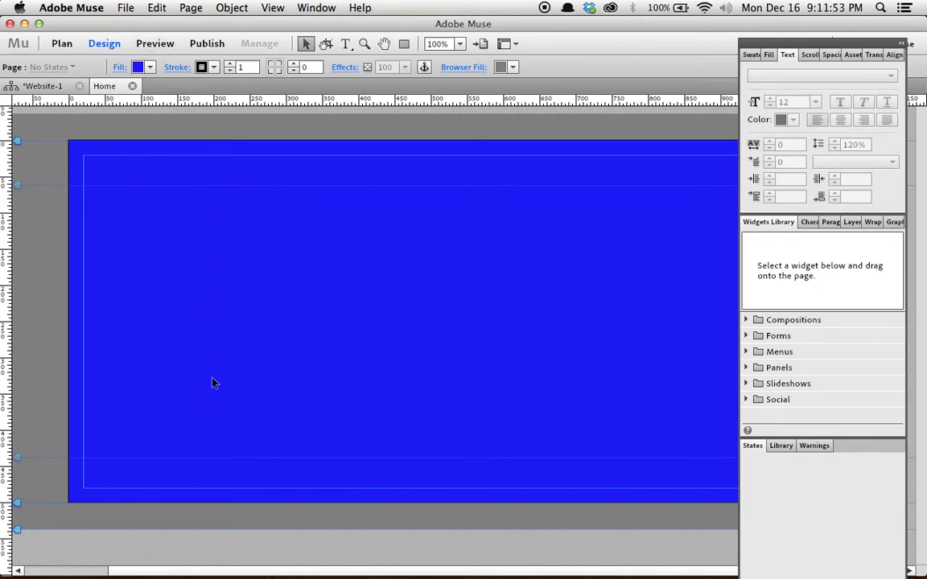
click(346, 44)
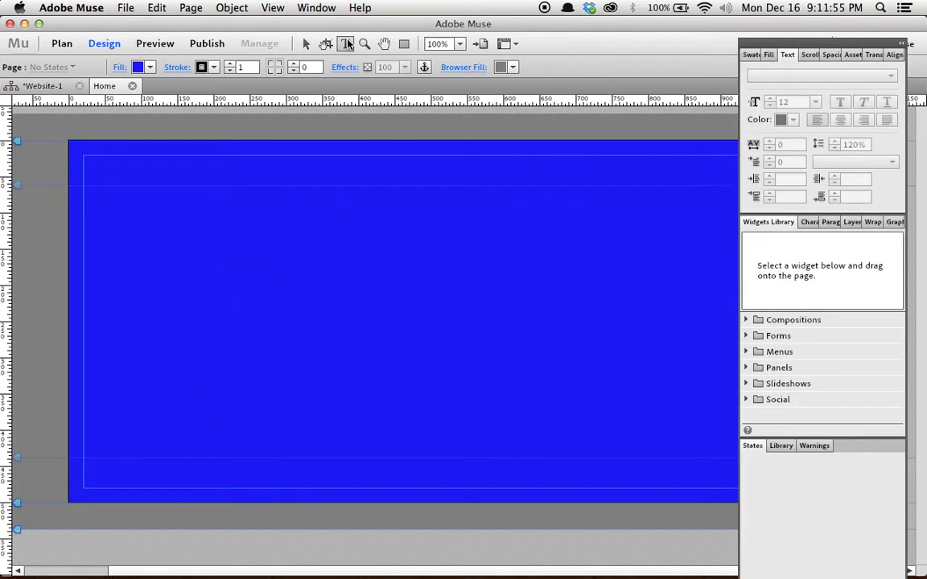
key(Tab)
drag(142, 164, 699, 223)
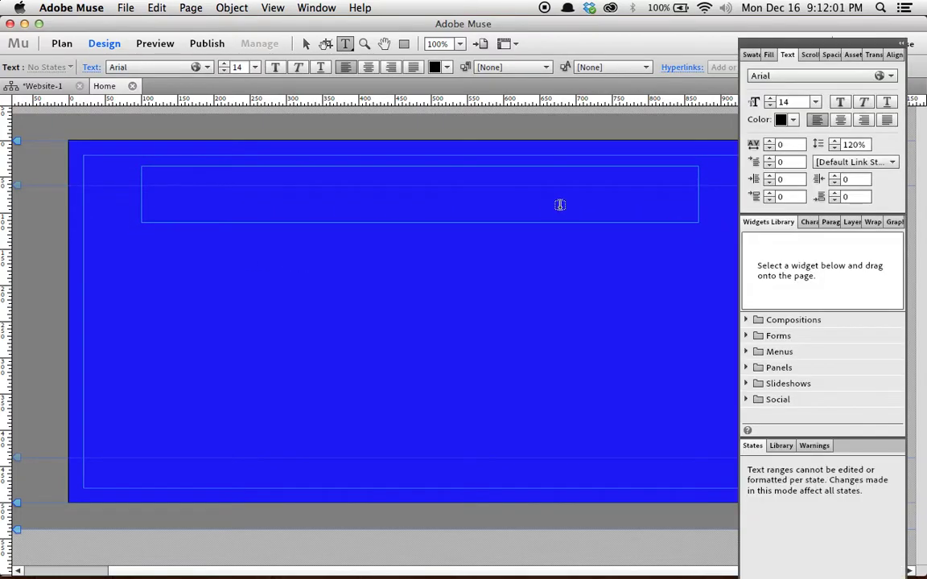
- Enter the heading "Tech Fever" in the text frame, centred and with a font size of 24
click(364, 69)
click(225, 63)
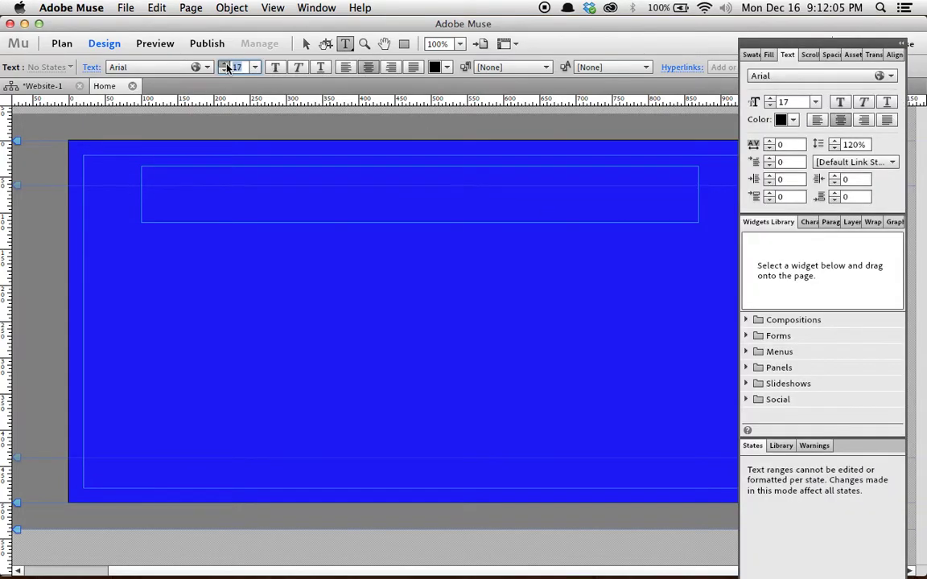
click(224, 64)
key(BackSpace)
text(24)
key(Return)
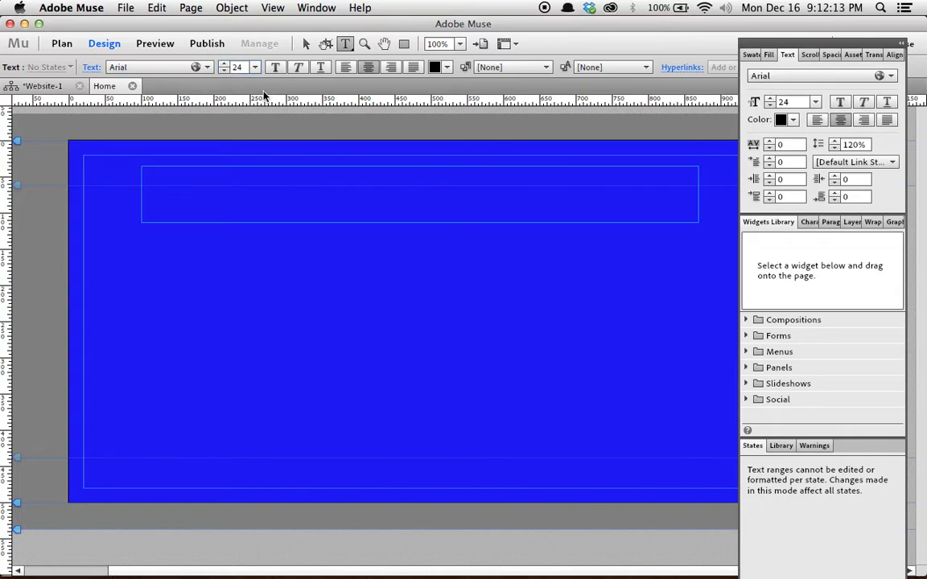
text(Tech Fever)
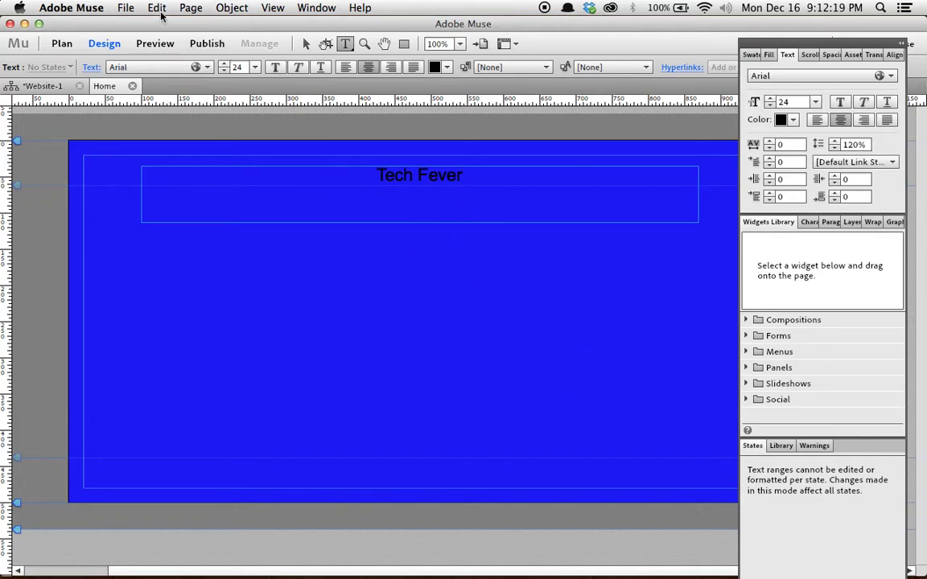
- Shorten the heading's text frame from below so that it fits the height of the text, and deselect it
click(310, 50)
click(421, 223)
drag(421, 222, 420, 185)
click(435, 191)
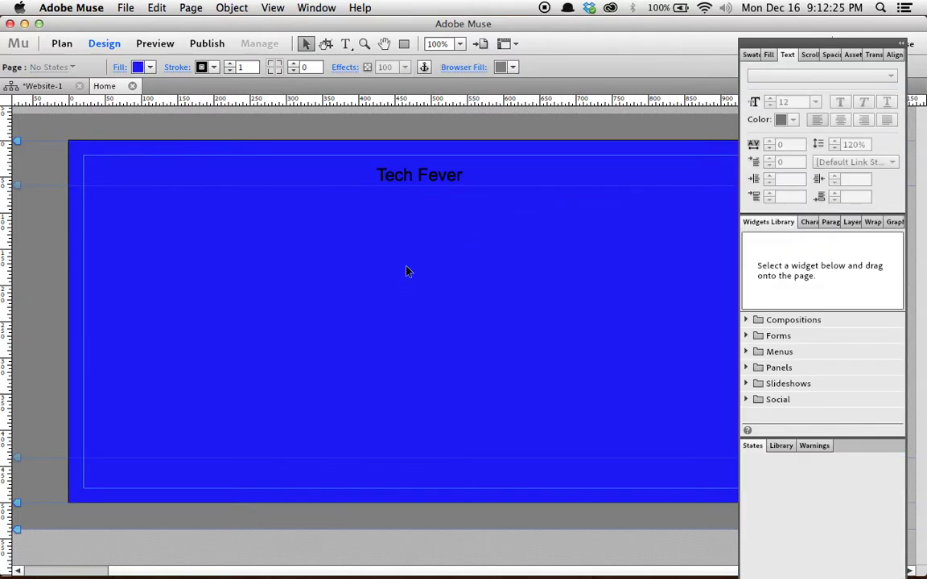
- Underline the "Tech Fever" heading and leave text editing with nothing selected
double_click(482, 174)
drag(482, 174, 336, 170)
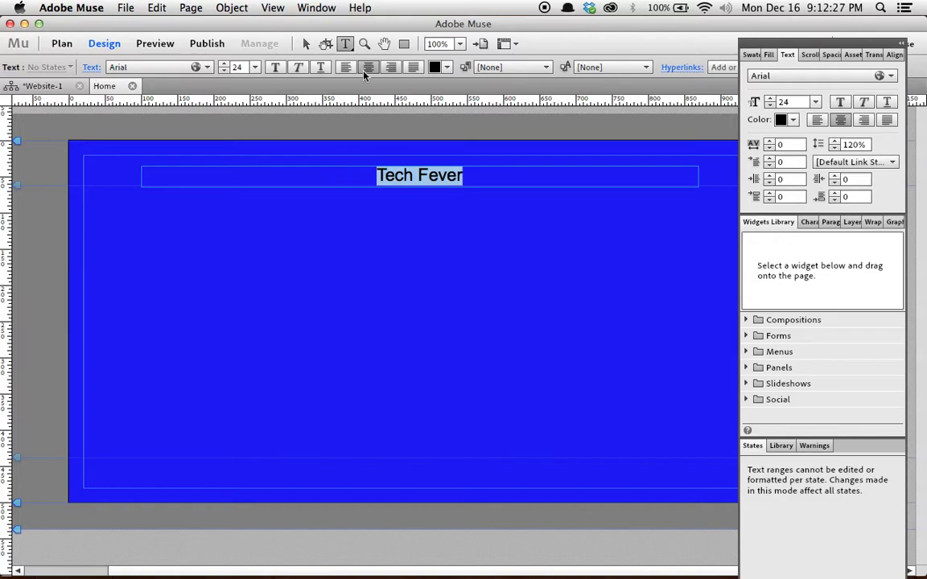
click(316, 216)
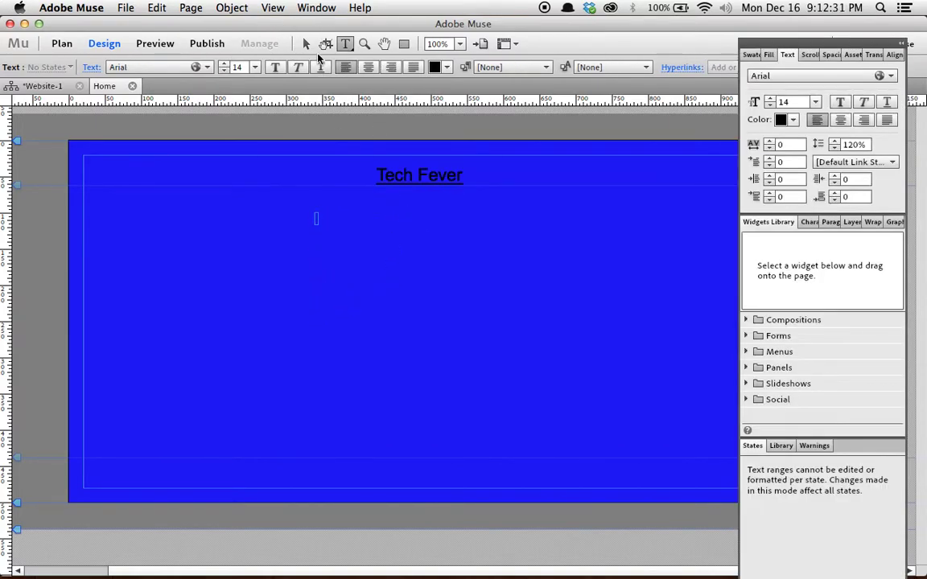
click(325, 43)
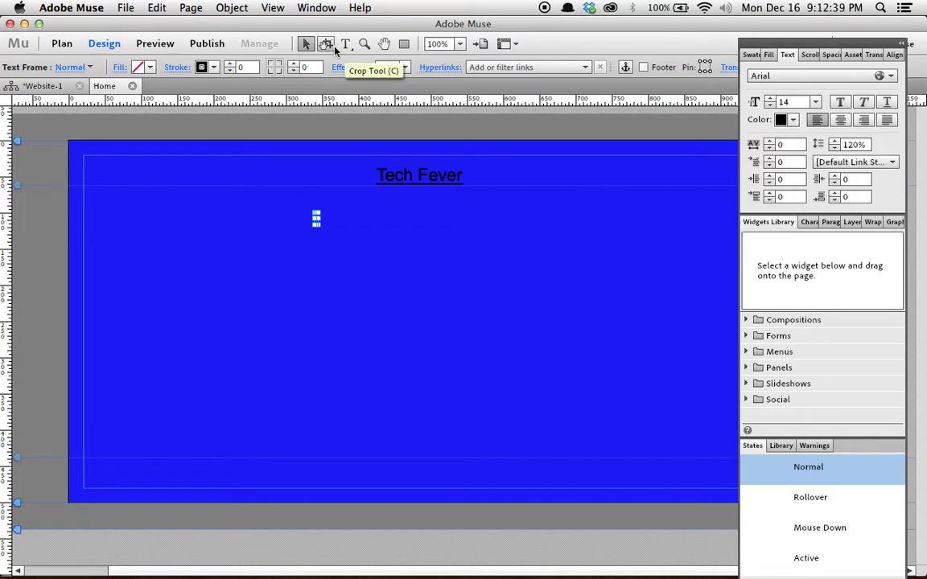
key(v)
drag(387, 217, 544, 288)
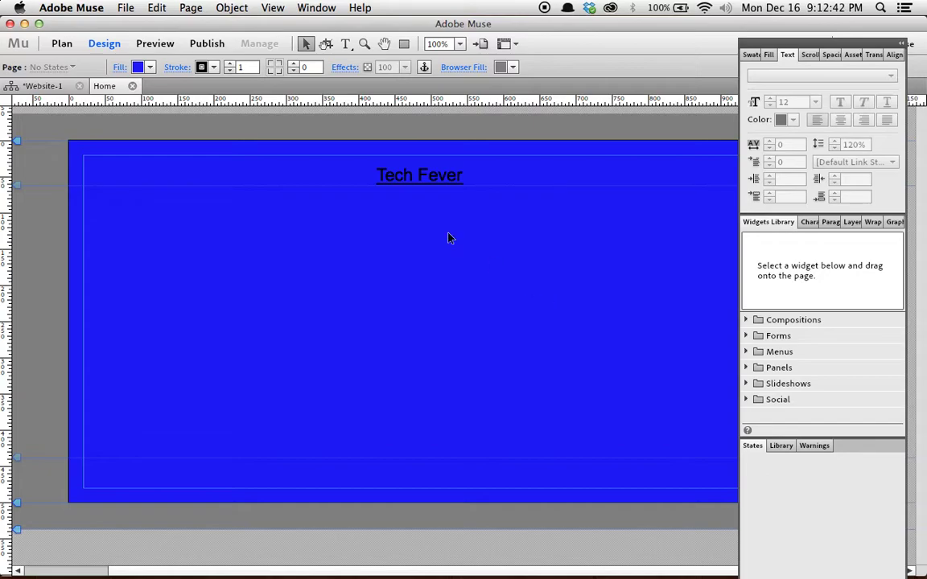
- Draw a rectangle about 555 px wide and 440 px high below the heading on the Home page
click(366, 46)
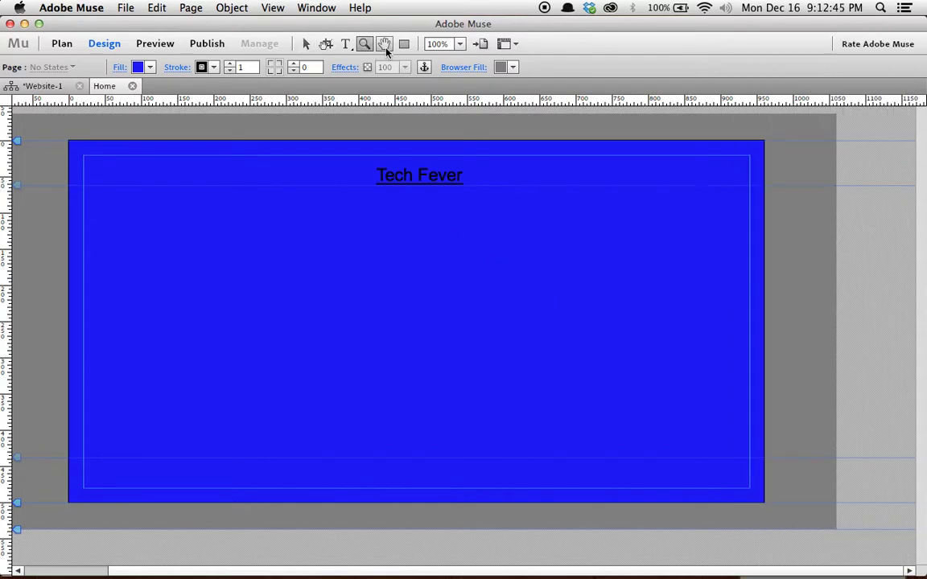
drag(390, 251, 265, 289)
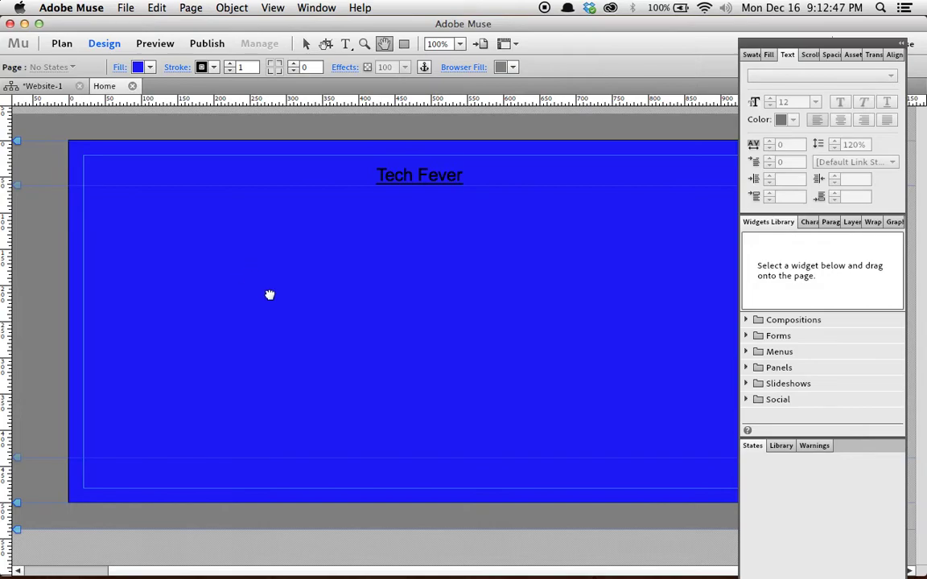
click(404, 44)
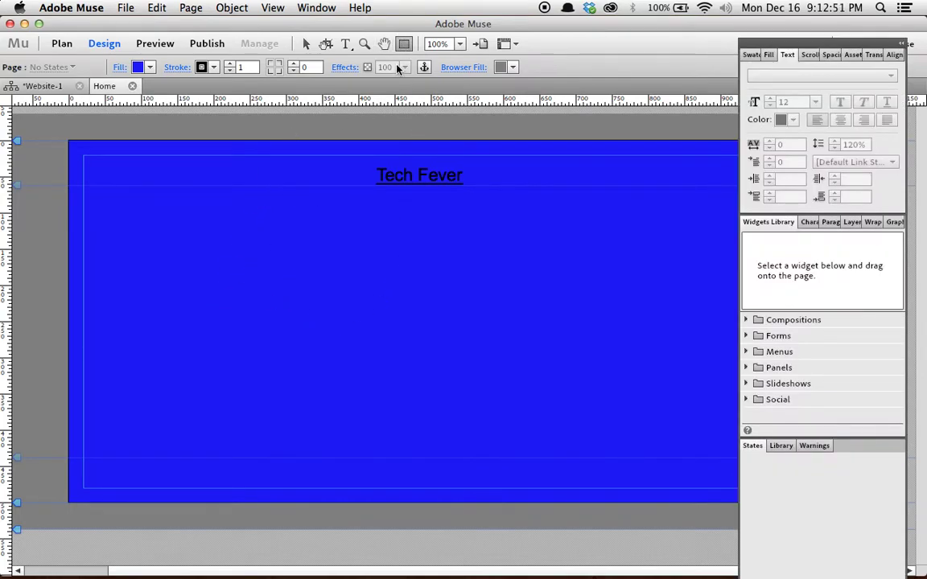
drag(231, 241, 634, 532)
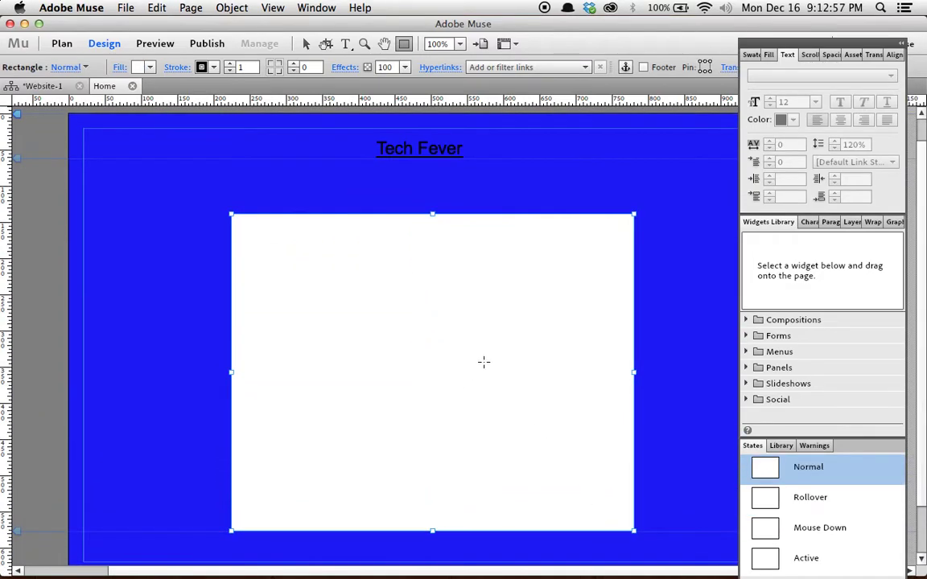
right_click(350, 297)
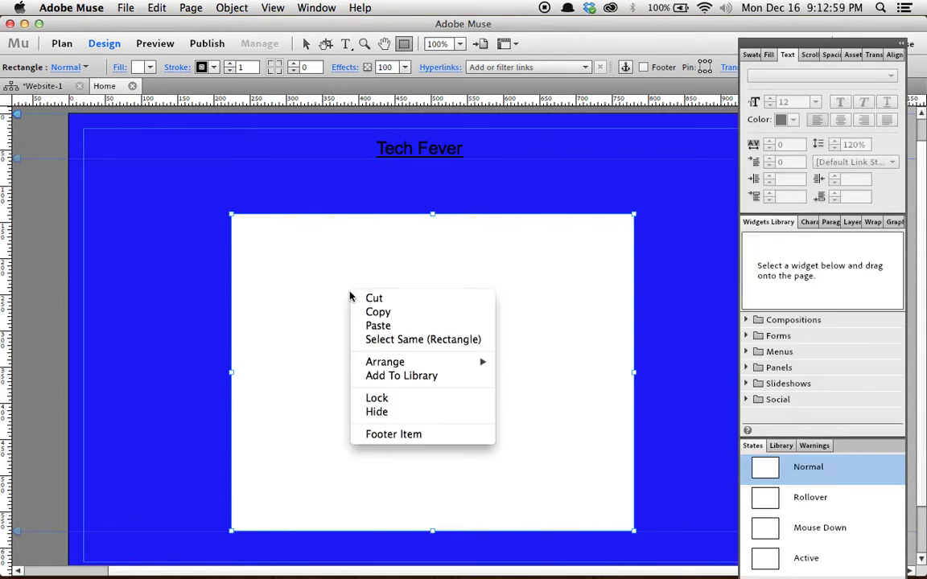
mouse_move(387, 366)
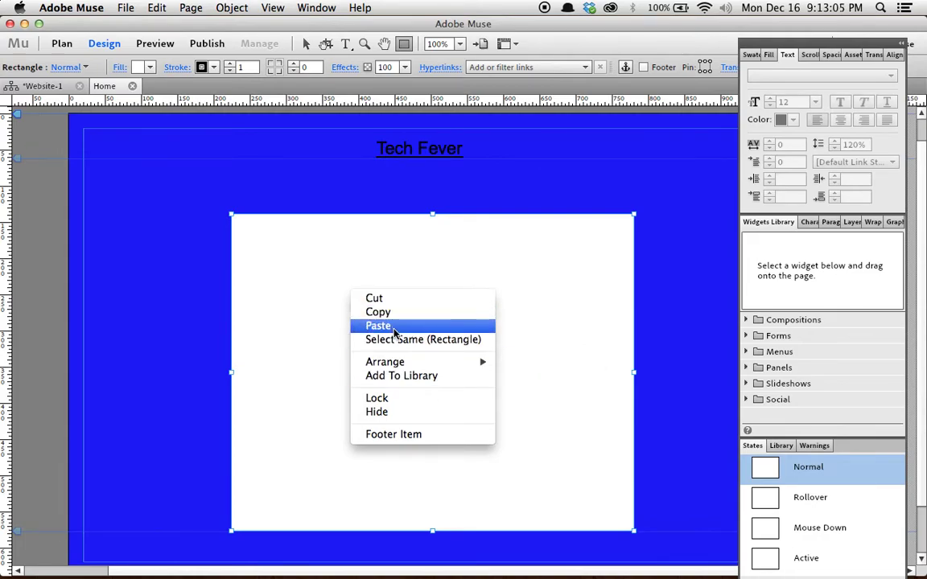
click(284, 384)
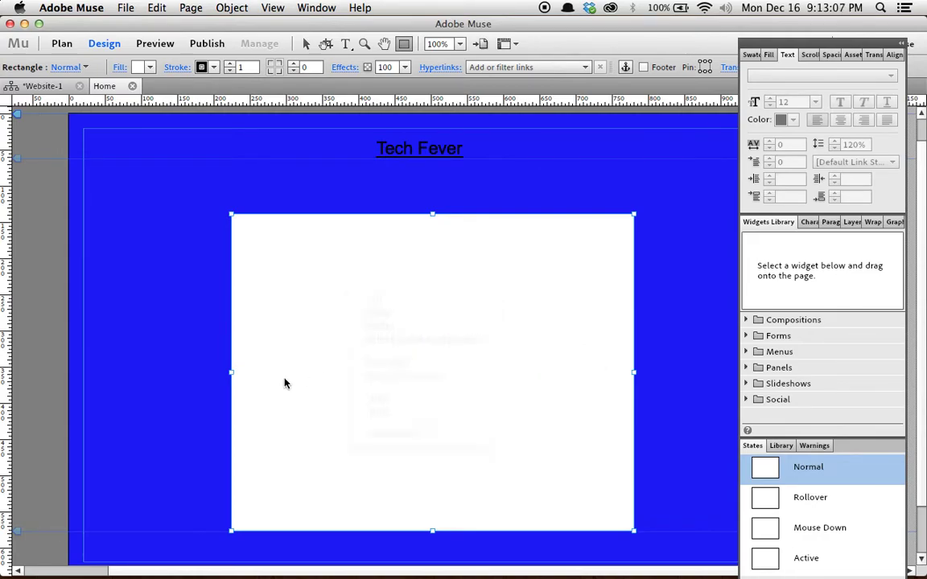
- Move the white rectangle to X 202, Y 108, fill it with solid red and deselect it
click(306, 43)
drag(392, 248, 375, 225)
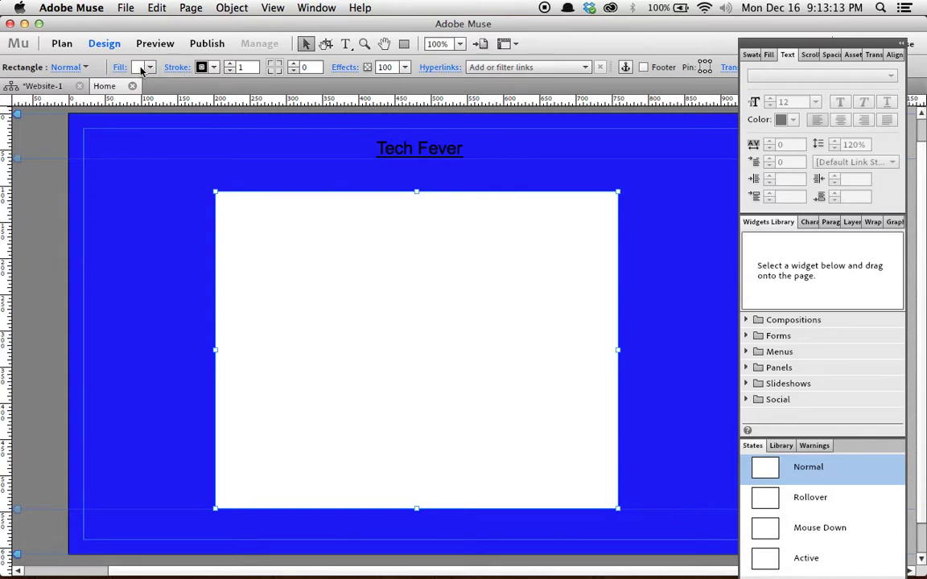
click(139, 67)
click(194, 110)
click(142, 288)
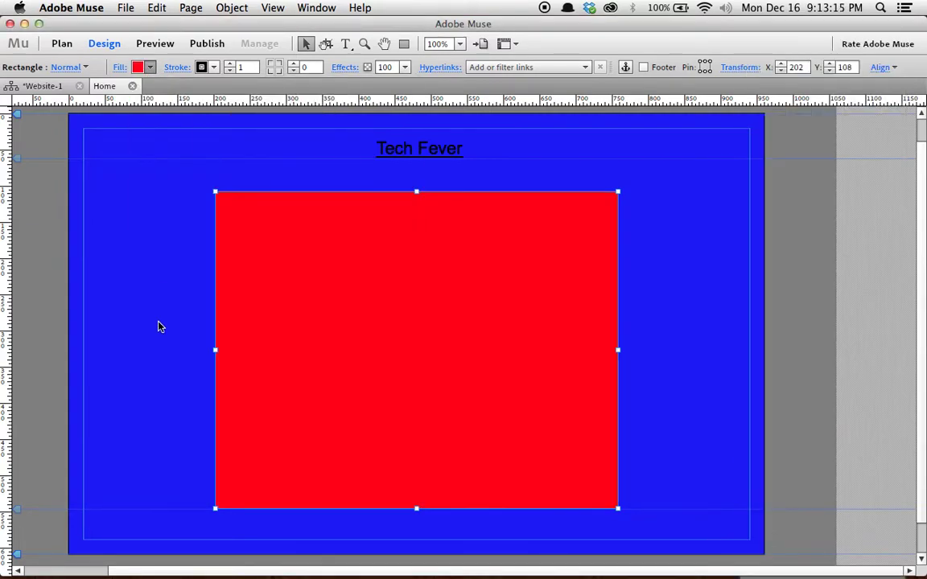
click(174, 258)
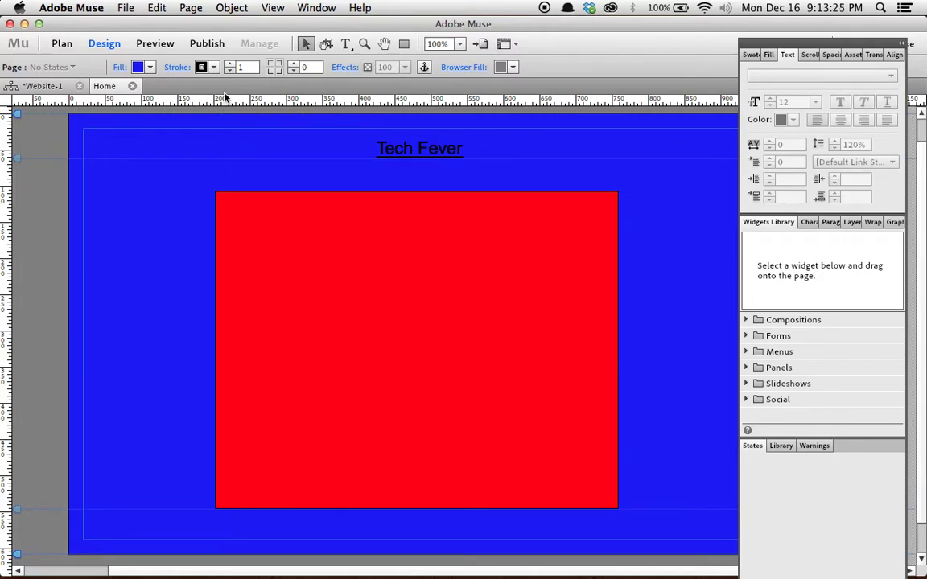
- Try a gradient fill on the page background and return the fill type to solid
click(119, 67)
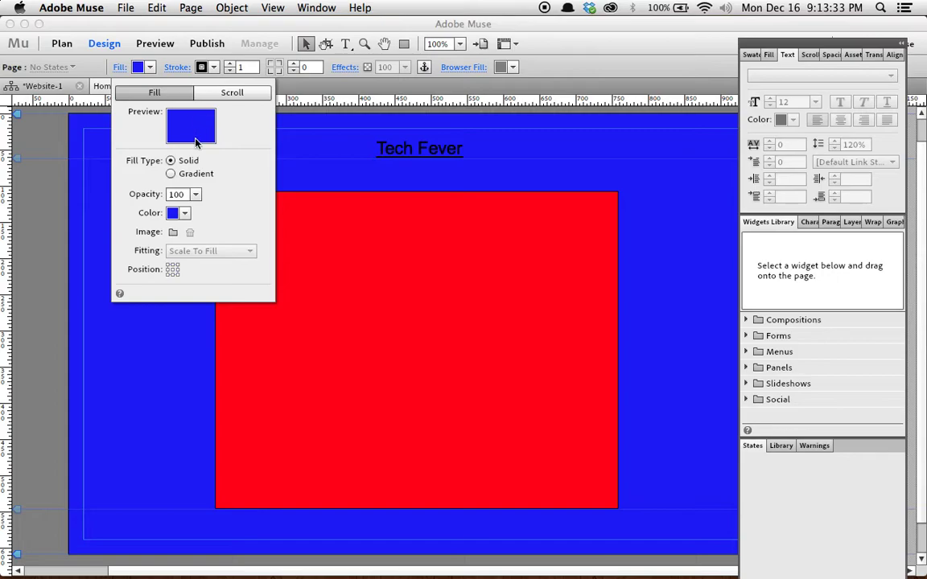
click(170, 174)
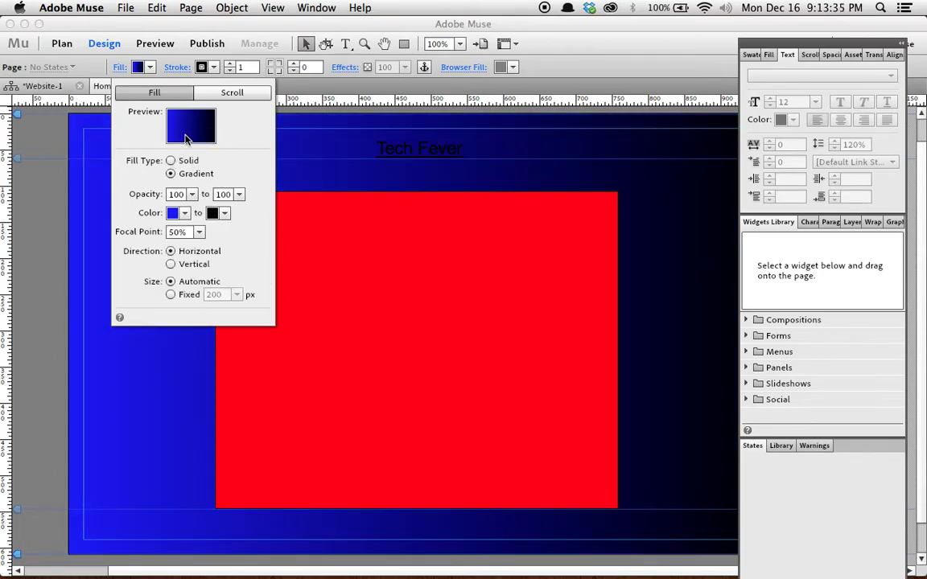
click(170, 160)
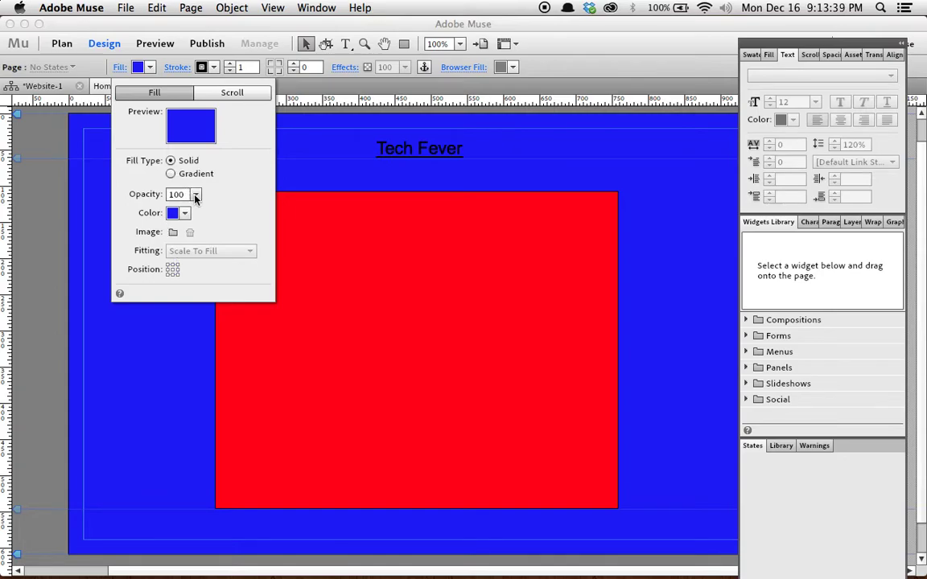
- Examine the opacity and scroll motion options of the page fill
click(195, 194)
drag(241, 209, 280, 226)
click(255, 184)
click(249, 94)
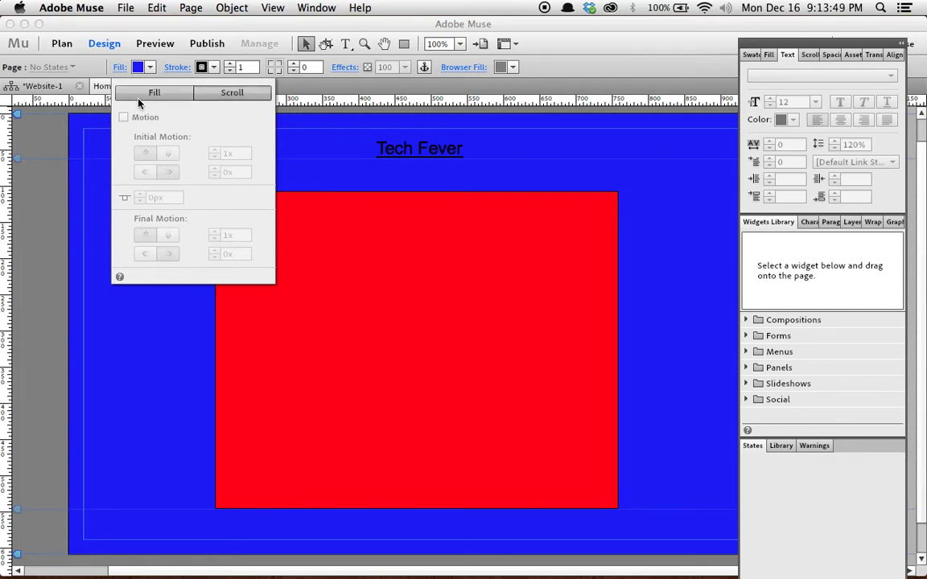
click(119, 69)
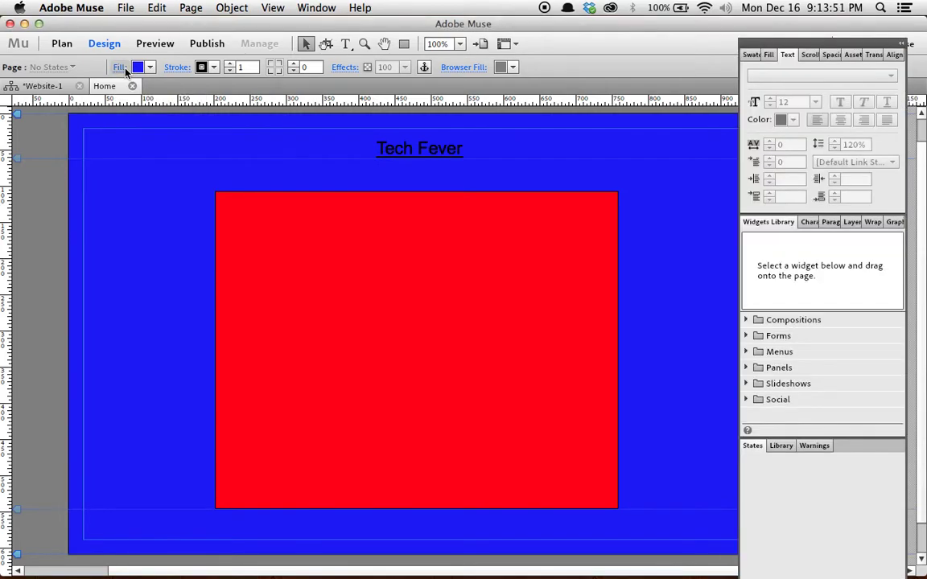
- Try a black page stroke with a width of 17
click(179, 68)
click(230, 64)
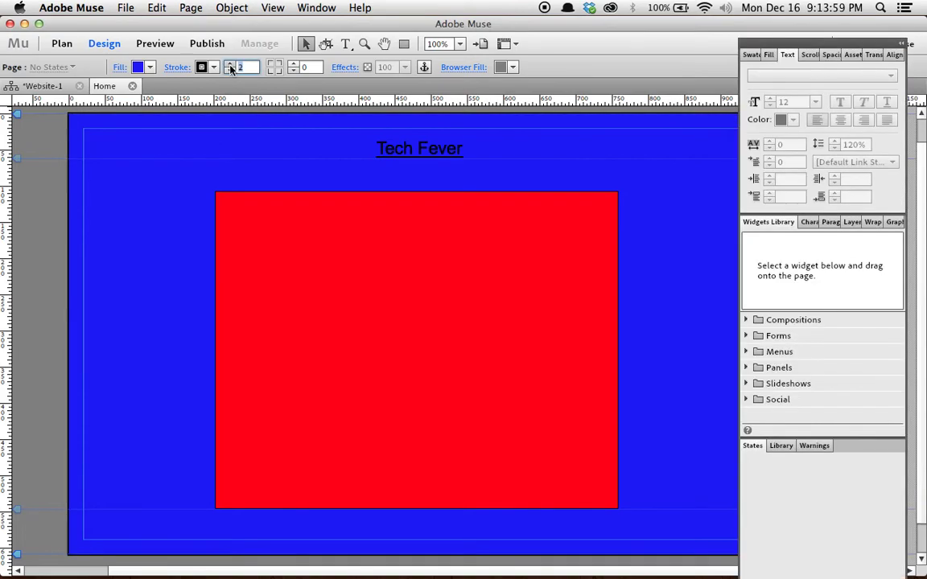
click(230, 65)
click(229, 65)
click(230, 64)
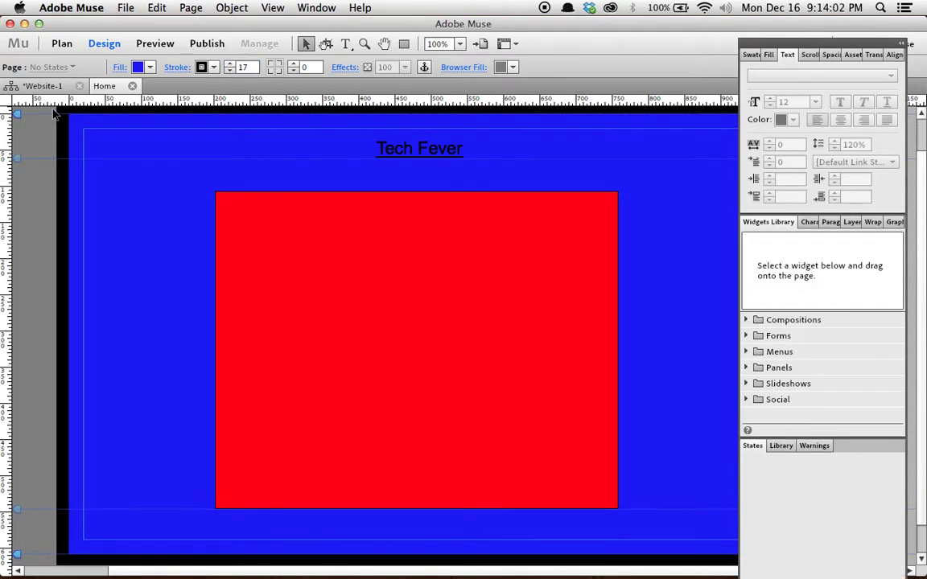
- Set the page's stroke width to 0
double_click(242, 68)
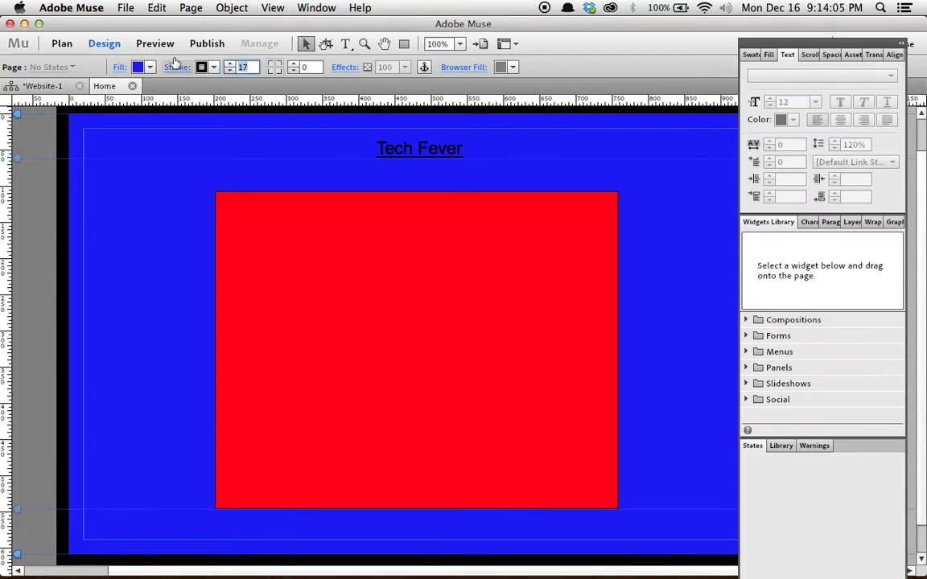
text(0)
key(Return)
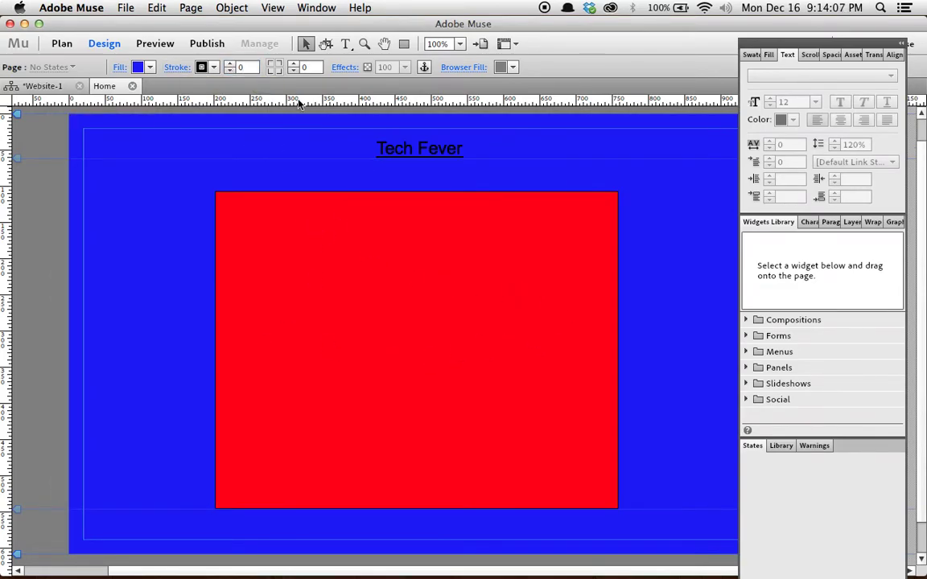
- Round all corners of the red rectangle with a radius of 15 and deselect it
click(270, 205)
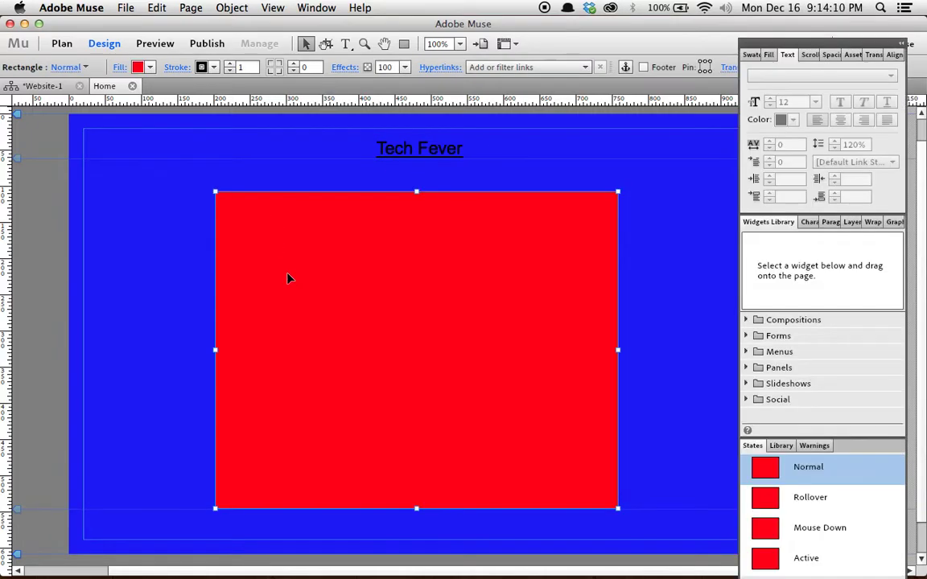
click(272, 68)
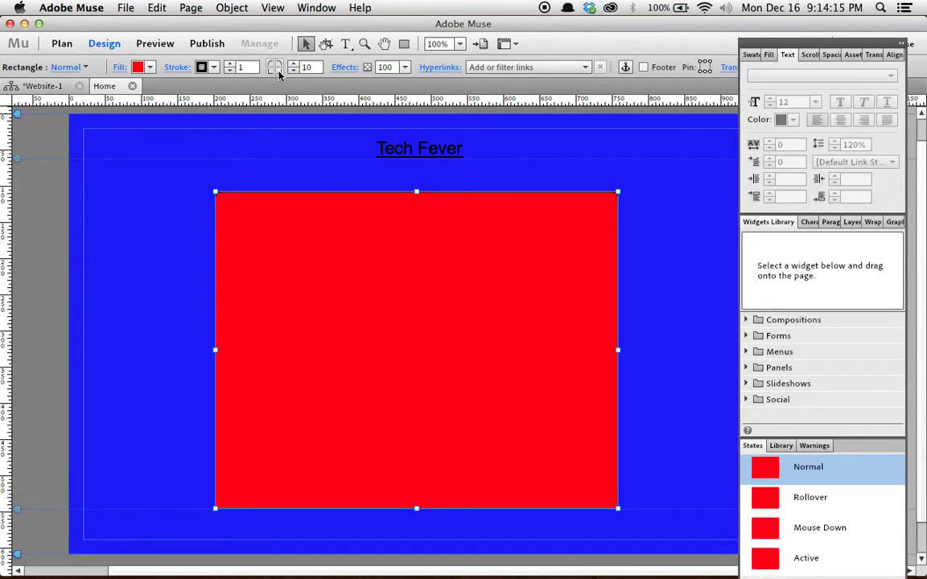
click(294, 70)
click(294, 70)
click(294, 70)
click(159, 226)
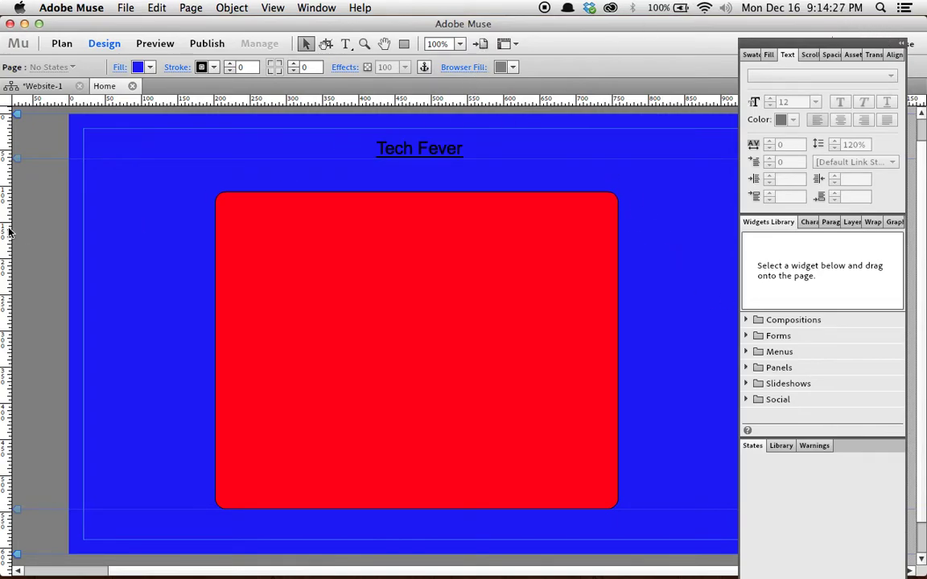
- Set the browser fill to solid blue, 0000FF
scroll(26, 248, left, 5)
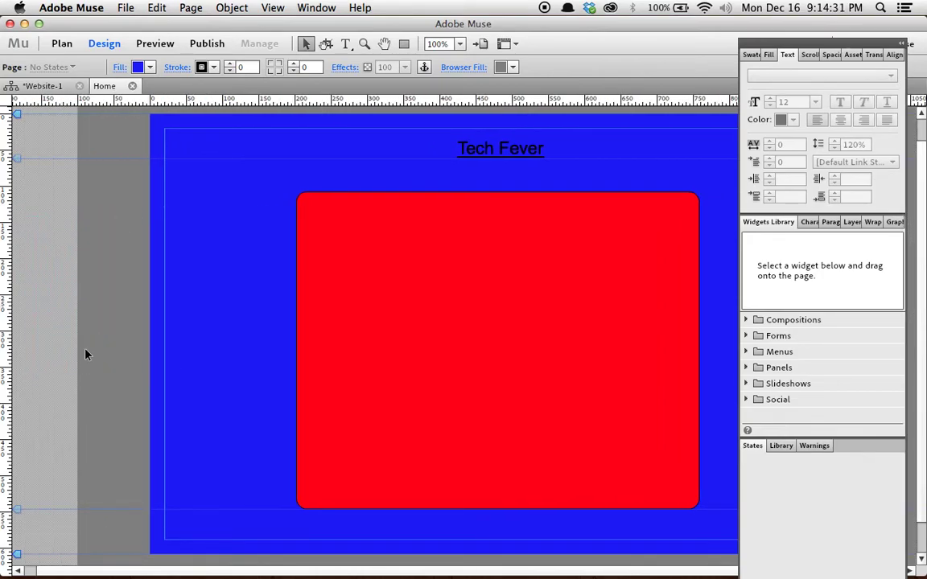
click(463, 68)
click(502, 196)
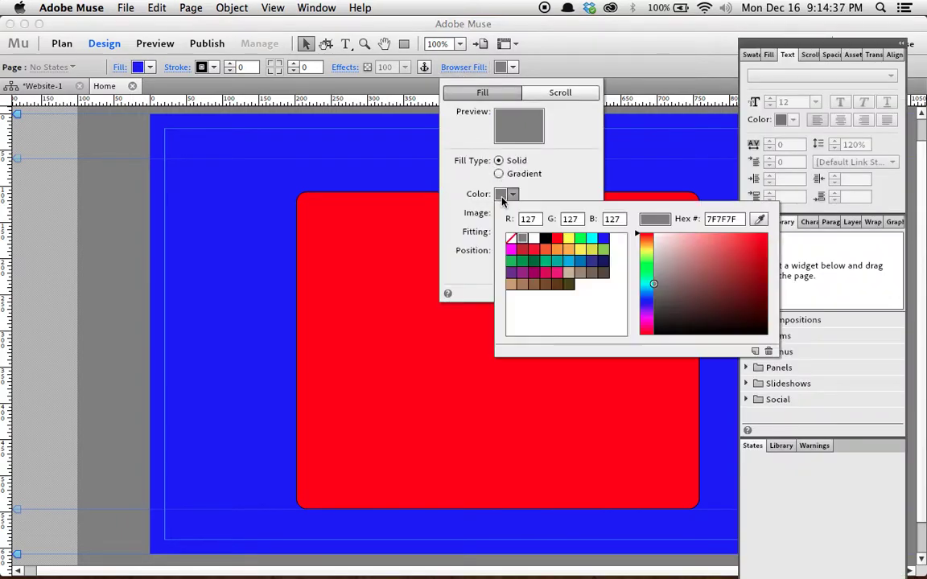
click(604, 239)
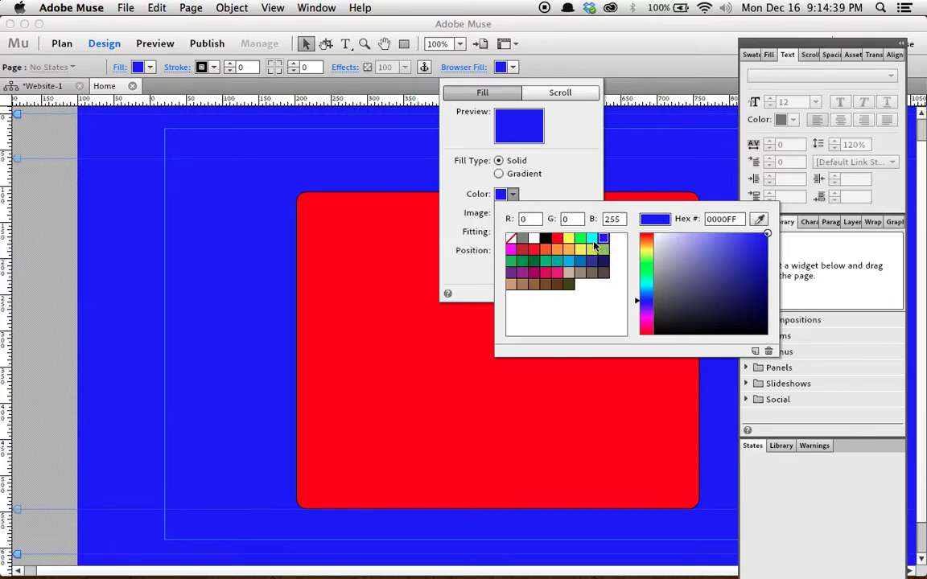
click(632, 69)
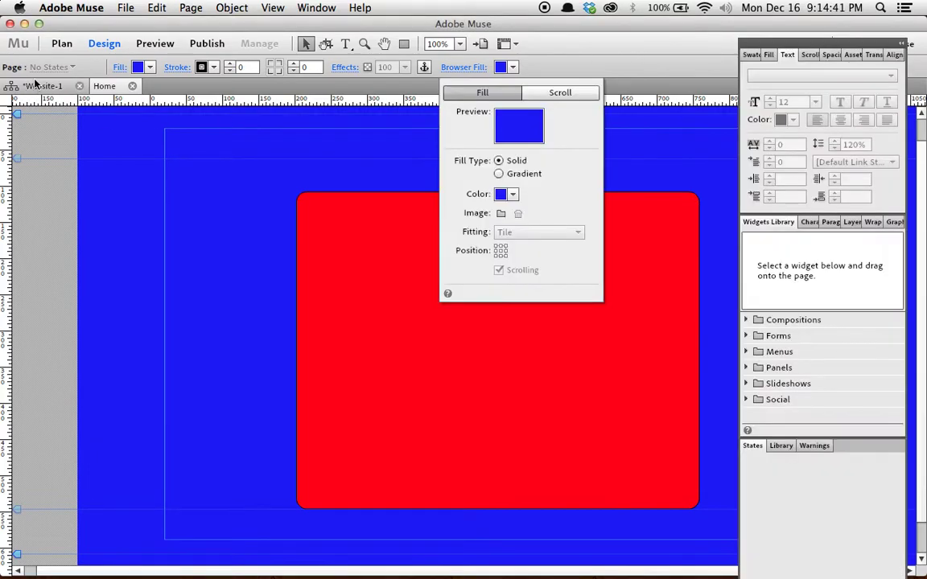
- Set the page's fill colour to none
click(105, 68)
click(121, 70)
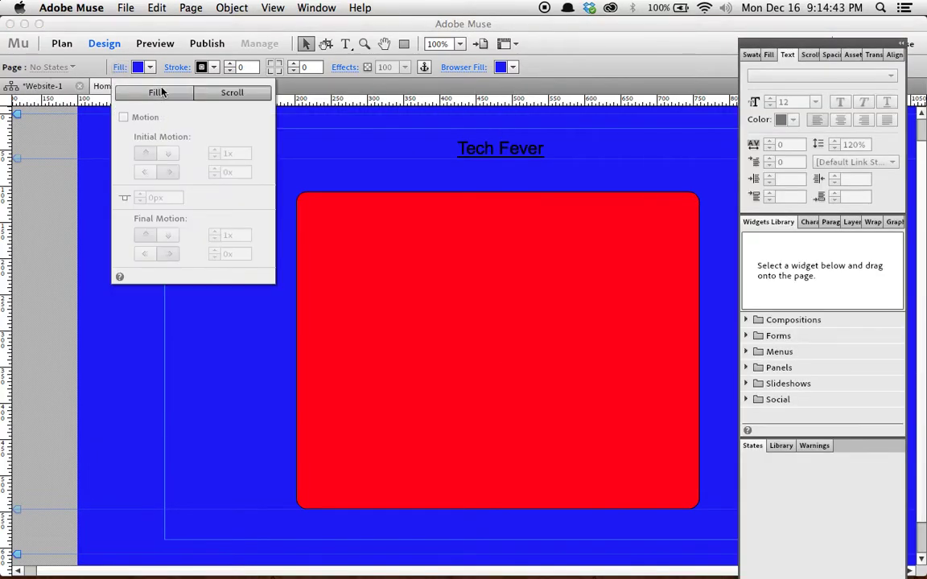
click(137, 67)
click(142, 70)
click(150, 111)
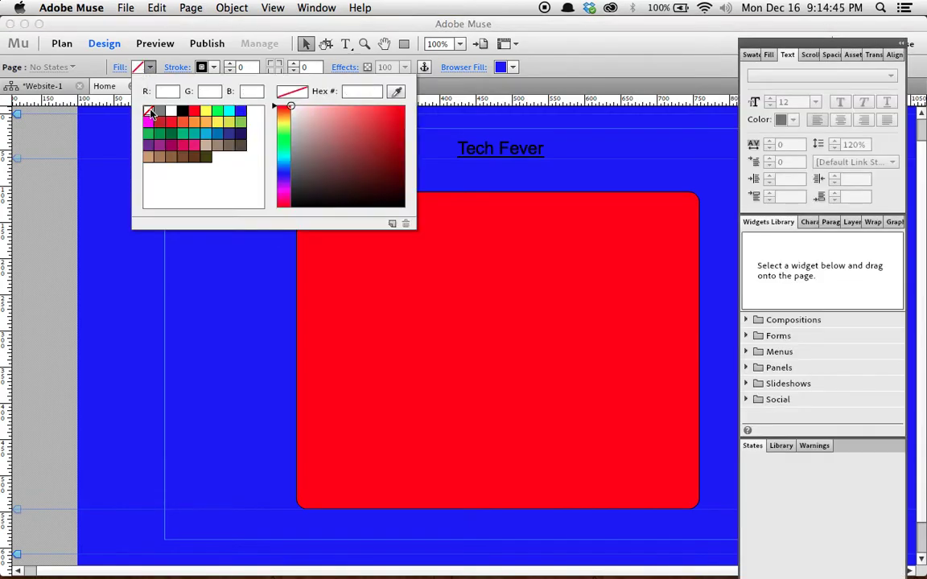
click(23, 211)
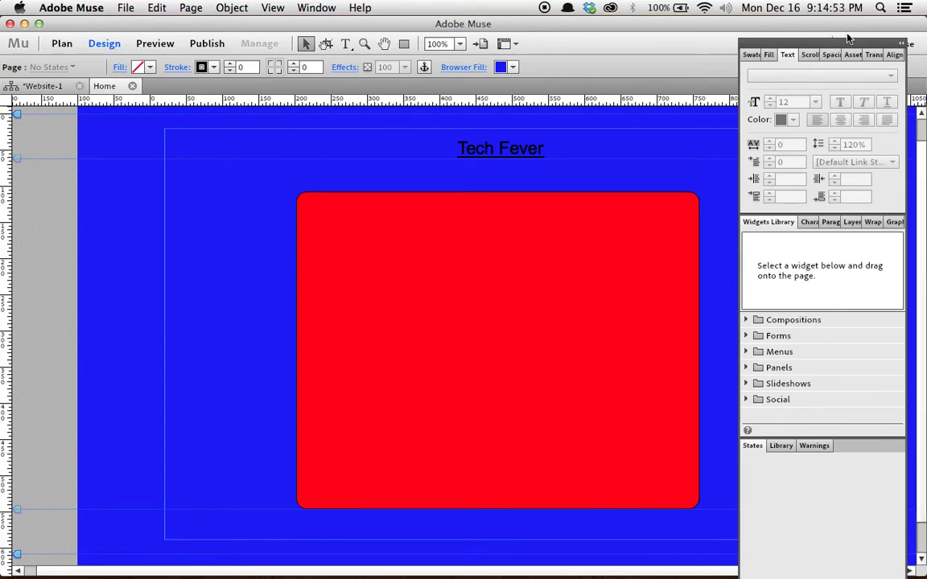
- Move the floating panel group higher and look over the swatches, fill and text settings
drag(855, 42, 847, 7)
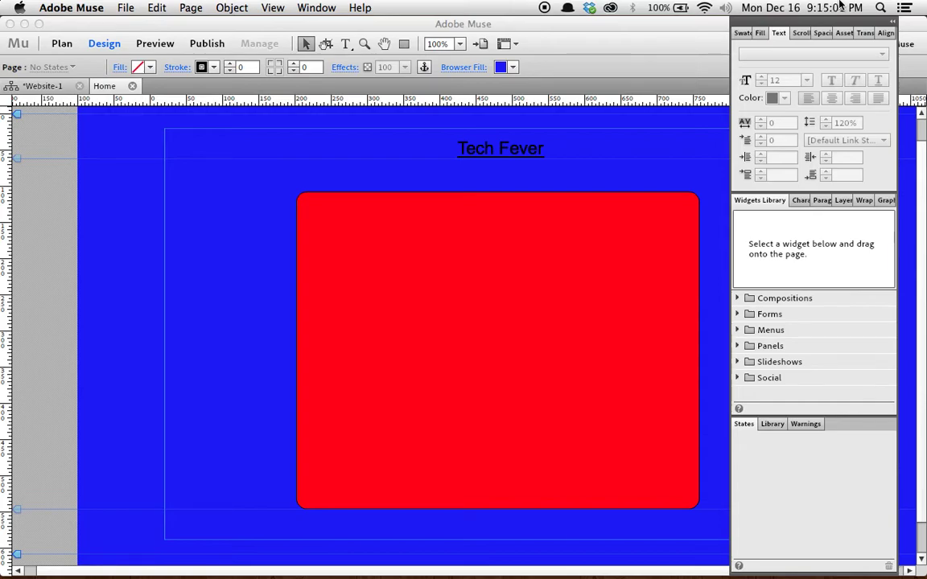
click(742, 33)
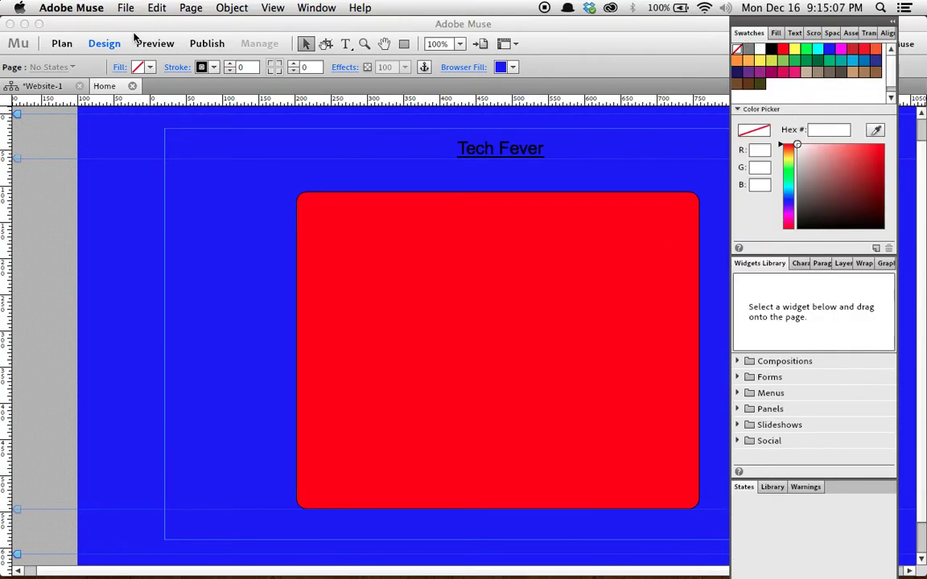
click(776, 33)
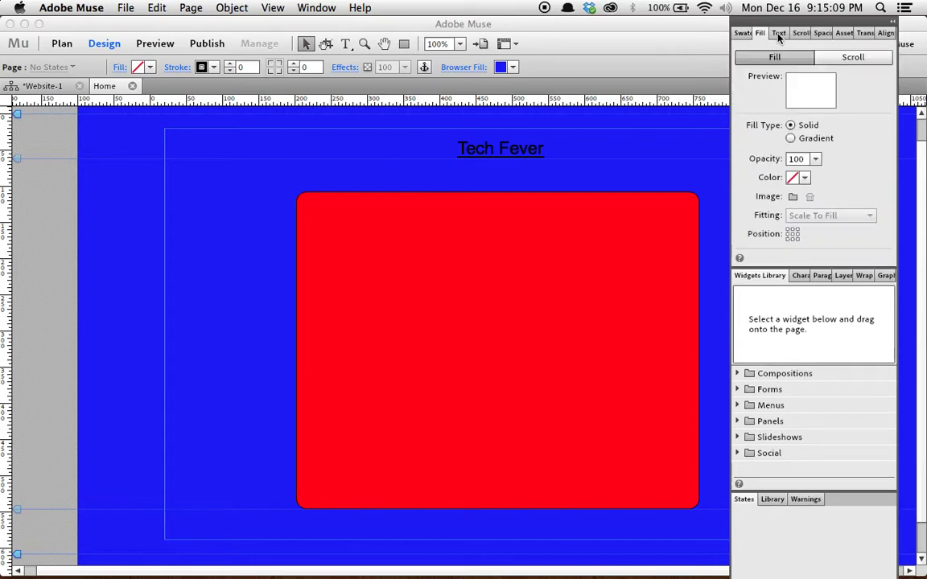
click(118, 66)
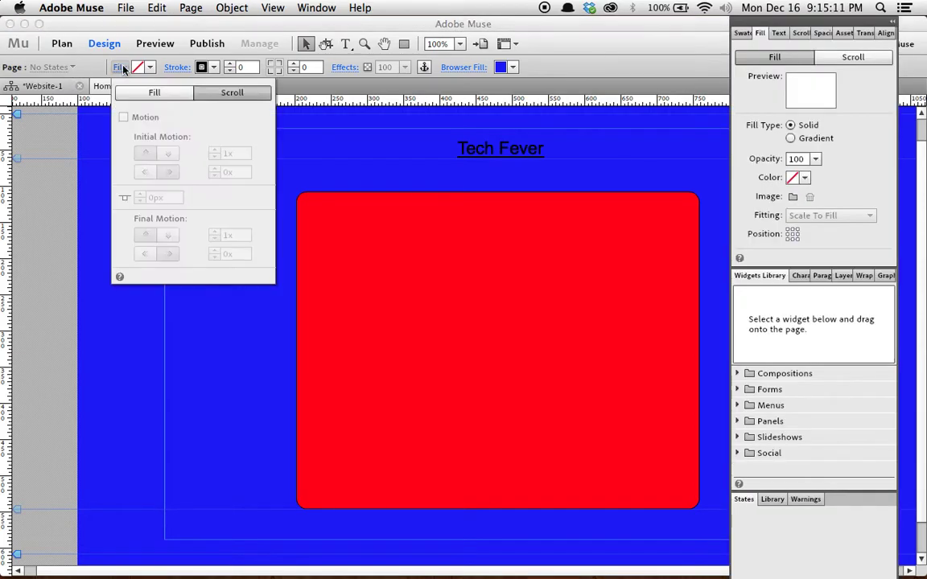
click(779, 33)
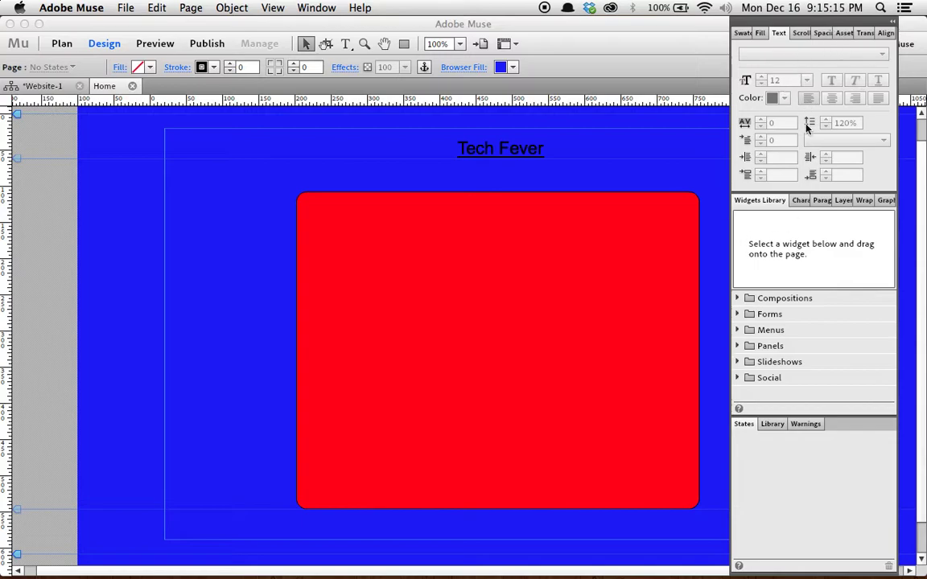
- Shift the red rectangle slightly, enable its scroll motion effect and set the initial horizontal motion to 2x towards the right
click(802, 34)
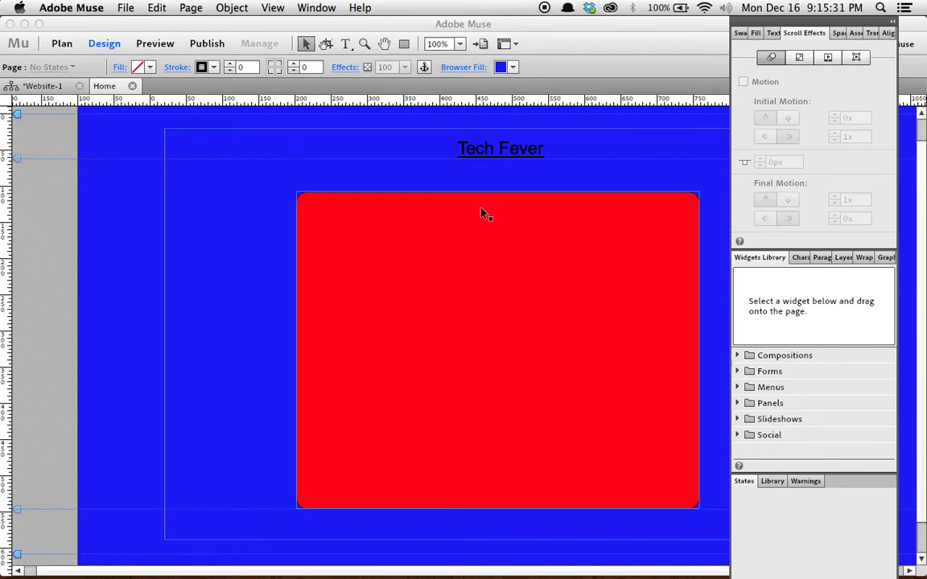
drag(449, 292, 567, 293)
click(743, 81)
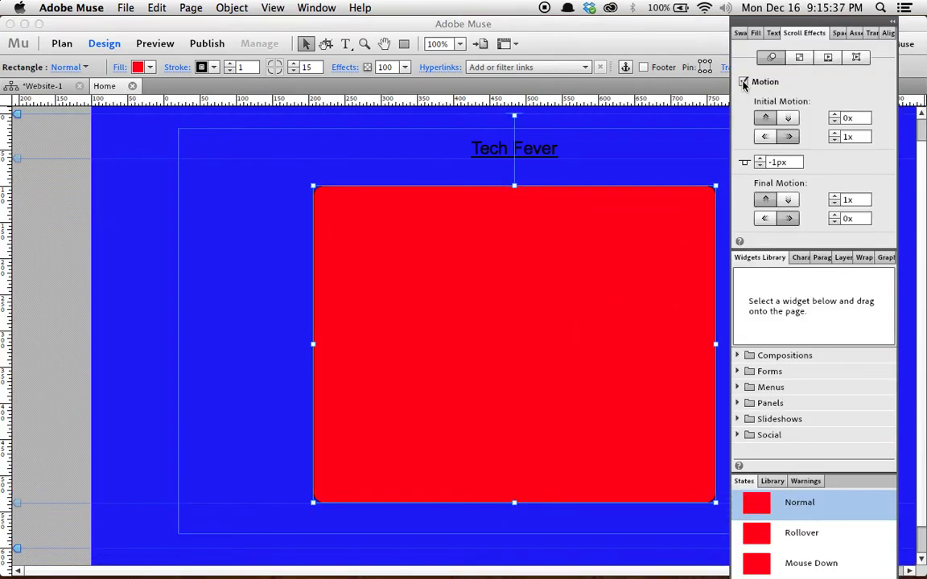
click(765, 138)
click(834, 134)
click(834, 135)
click(835, 134)
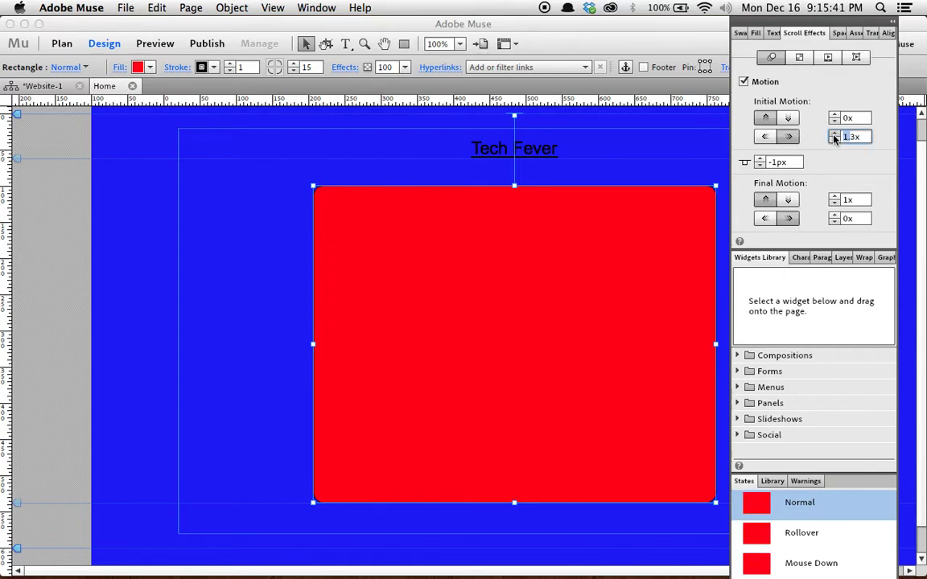
click(834, 135)
click(834, 135)
click(835, 134)
click(835, 135)
click(835, 134)
click(835, 135)
- Set the scroll motion's key position to -4 px and move the red rectangle partly off the left edge of the page
drag(573, 355, 551, 352)
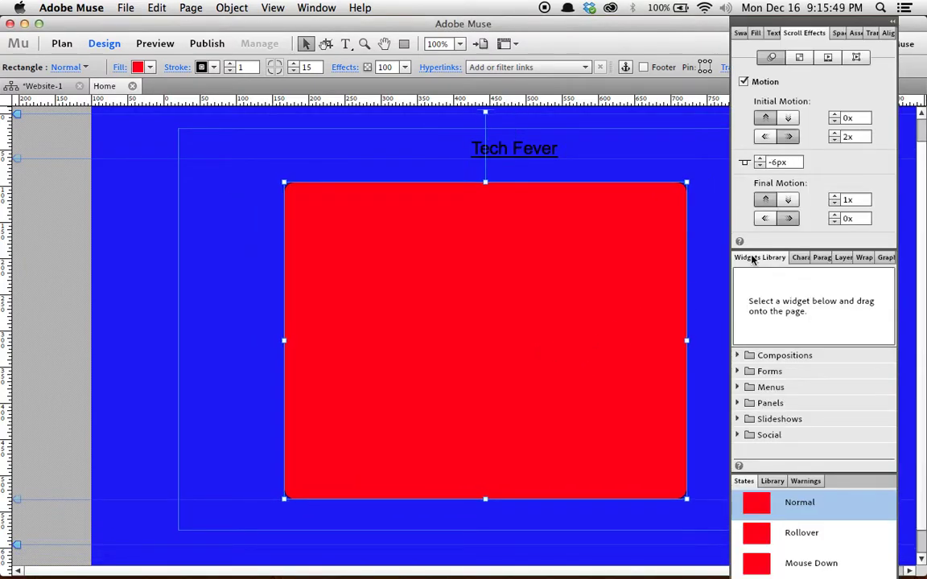
double_click(777, 162)
text(-4)
key(Return)
drag(618, 336, 161, 275)
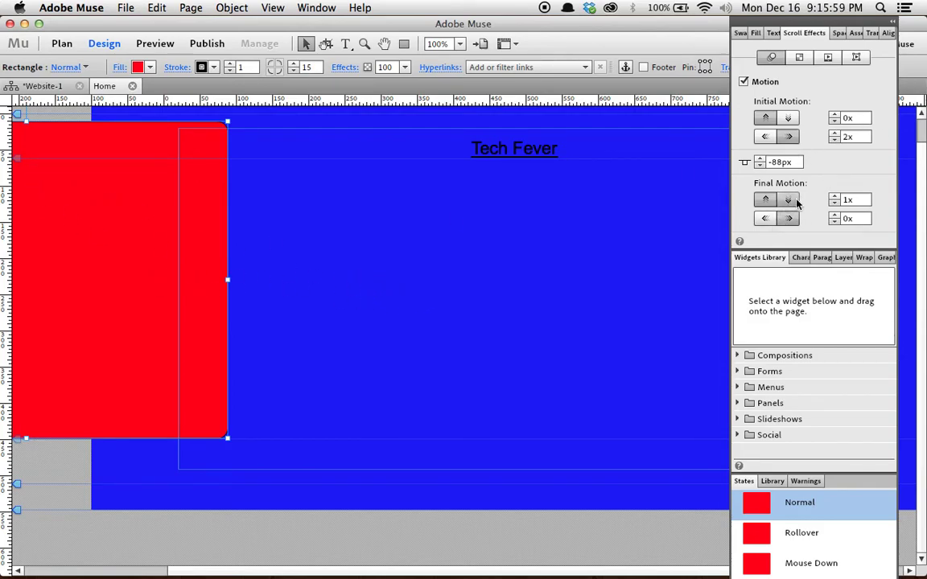
- Try other final horizontal motion speeds for the red rectangle's scroll effect and return the value to 0x
click(837, 218)
text(0.2)
key(Return)
click(833, 214)
click(834, 223)
click(833, 223)
click(833, 223)
click(440, 276)
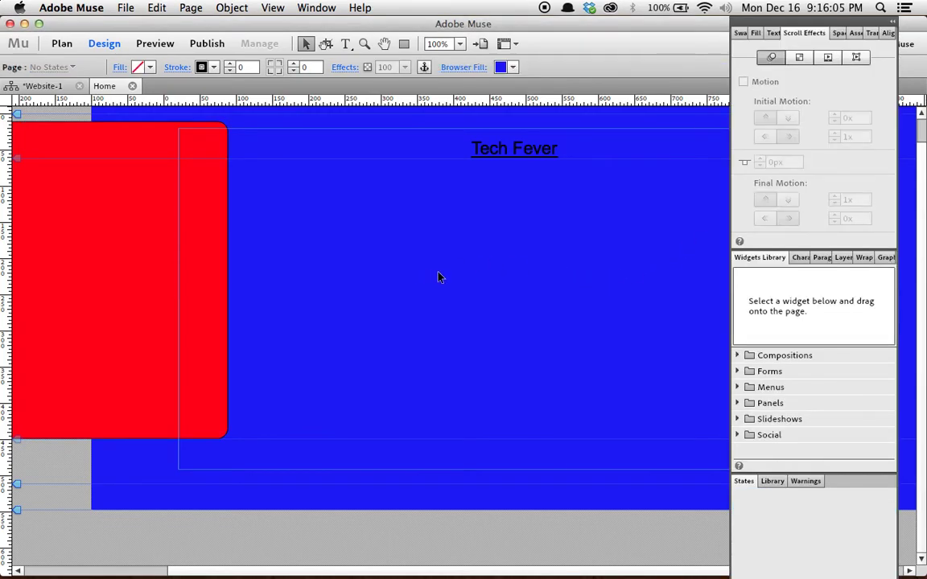
- Preview the Home page with the red rectangle, and reopen the page for editing
click(150, 47)
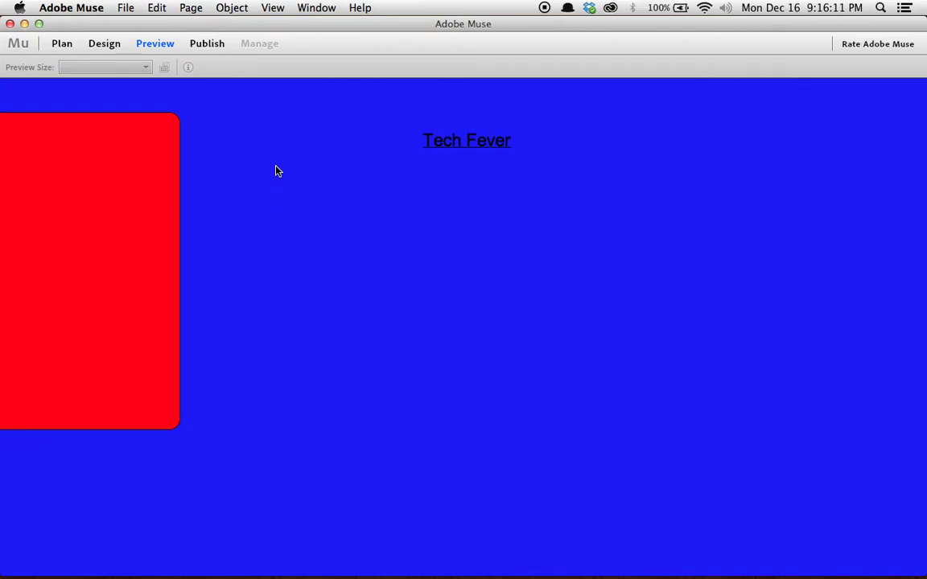
click(62, 44)
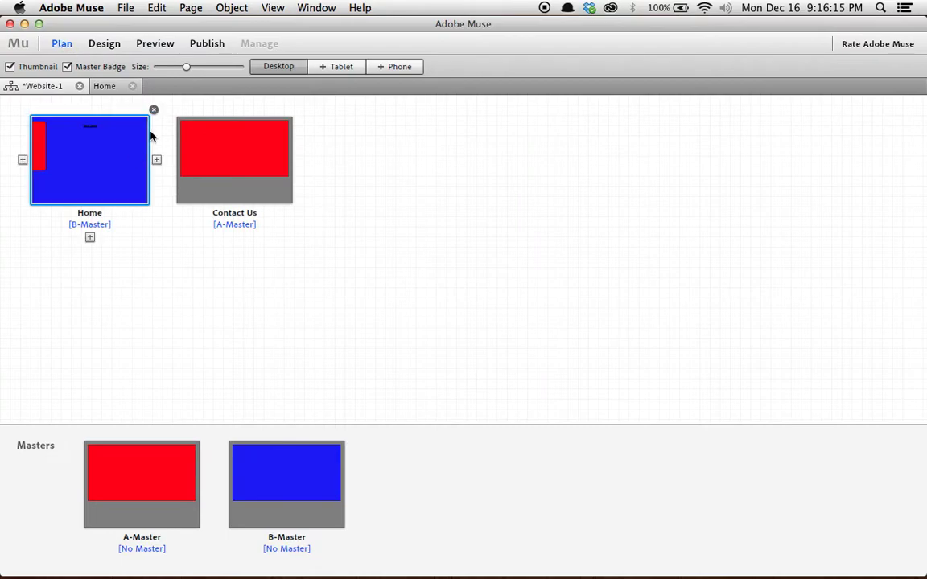
double_click(129, 167)
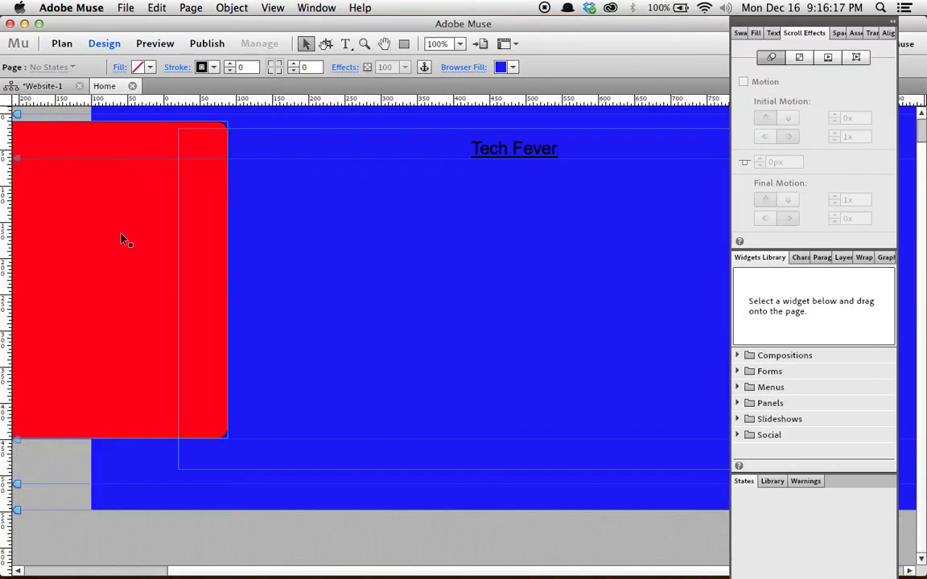
- Move the red rectangle into the page to about X 172, Y 158 and turn off its scroll motion effect
drag(109, 228, 576, 340)
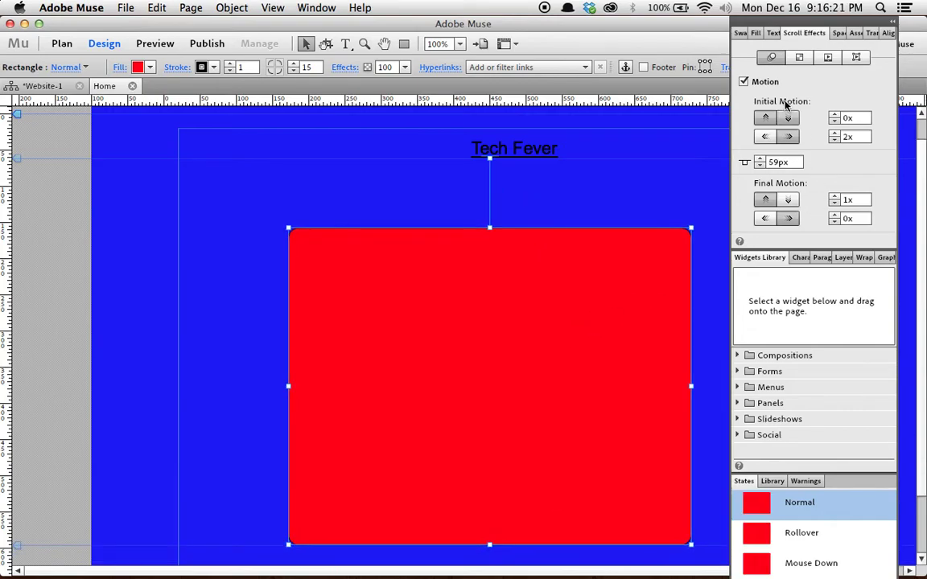
click(744, 82)
- Look over the spacing, assets, transform and align settings with the red rectangle selected
click(842, 33)
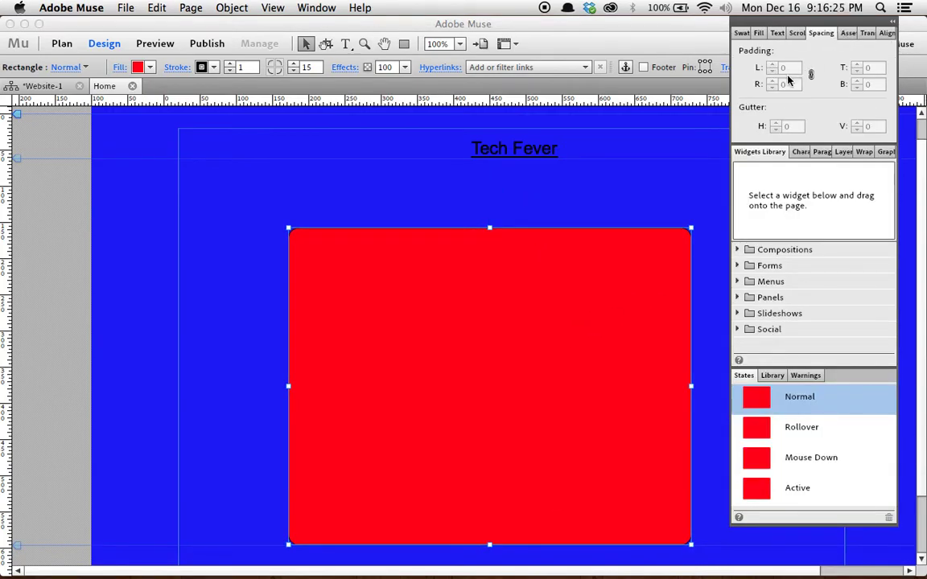
click(851, 33)
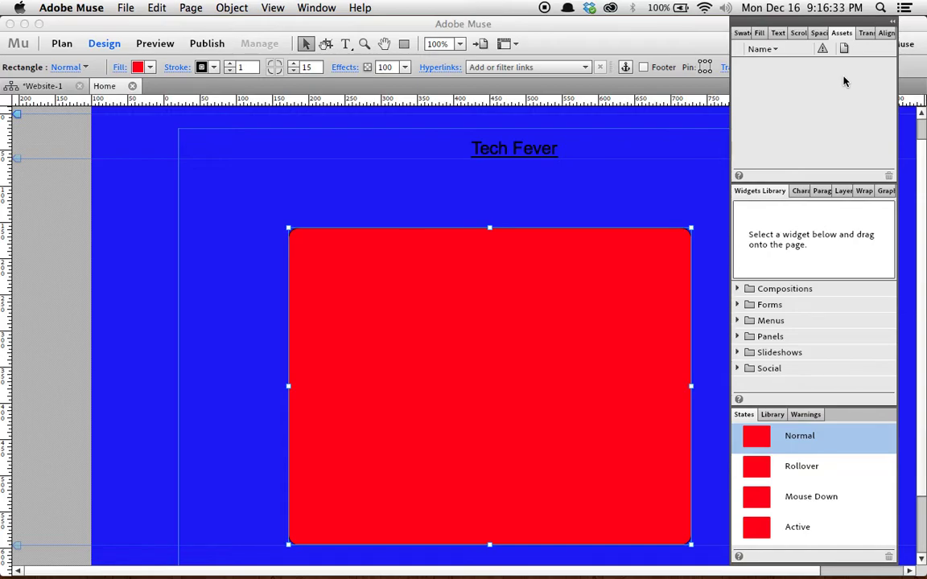
click(866, 34)
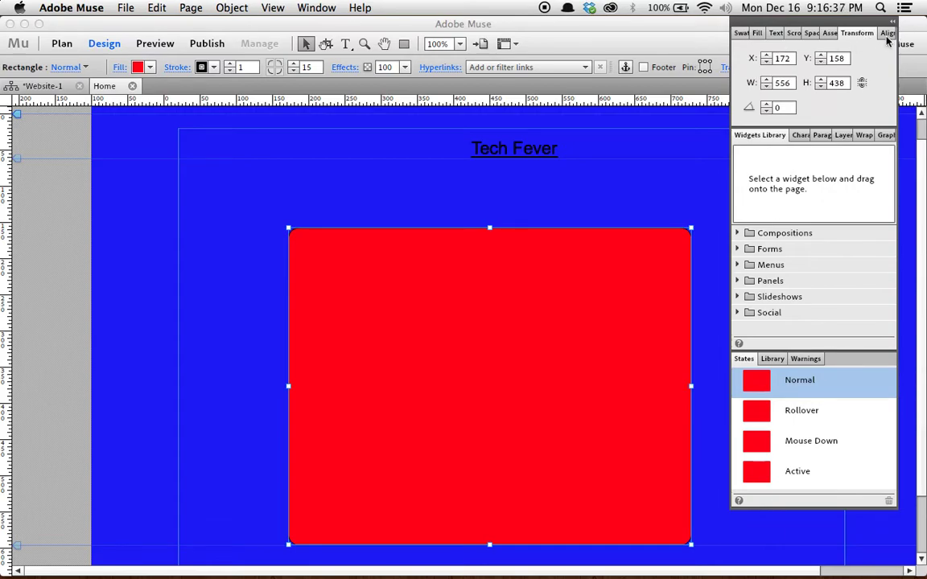
click(887, 34)
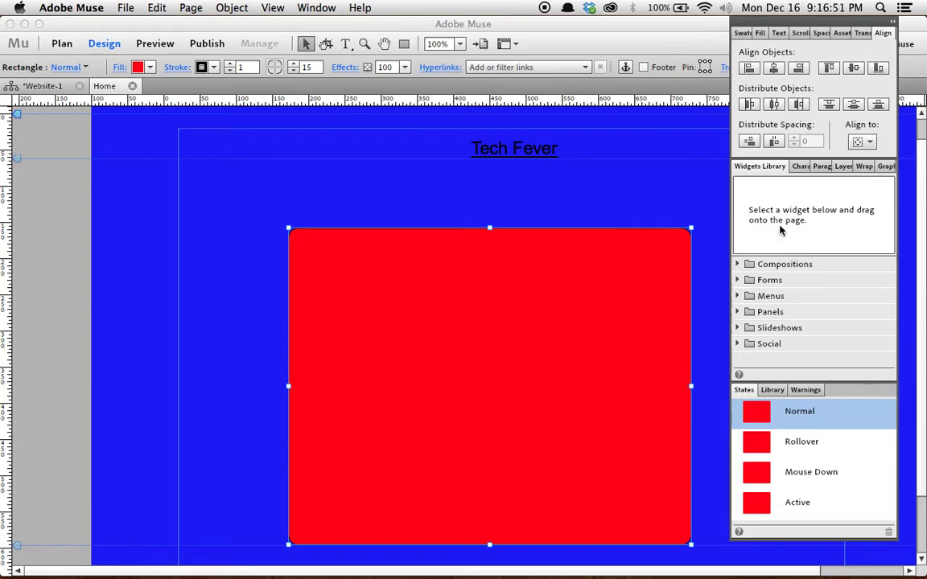
- Examine the composition widgets, including Featured News, Lightbox Display and State Button
click(738, 264)
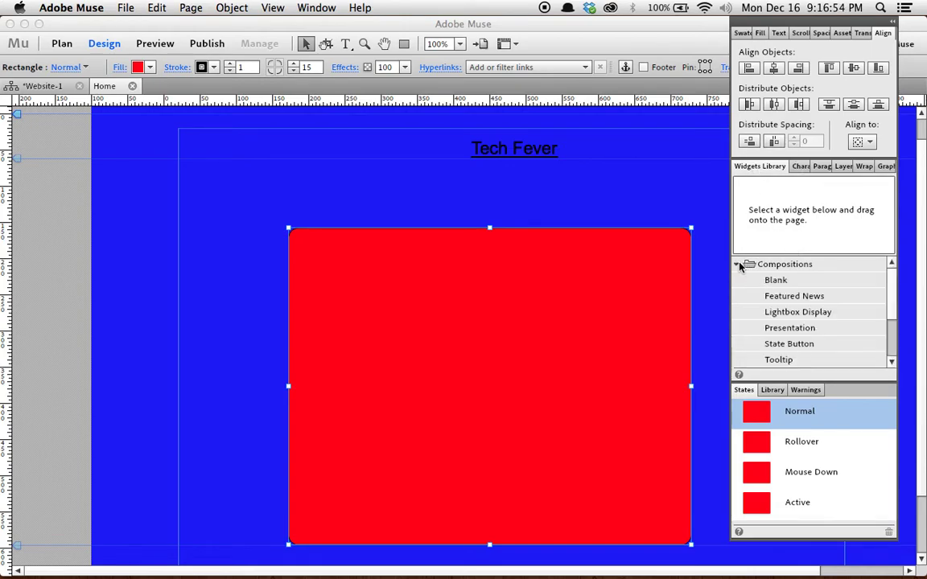
click(767, 297)
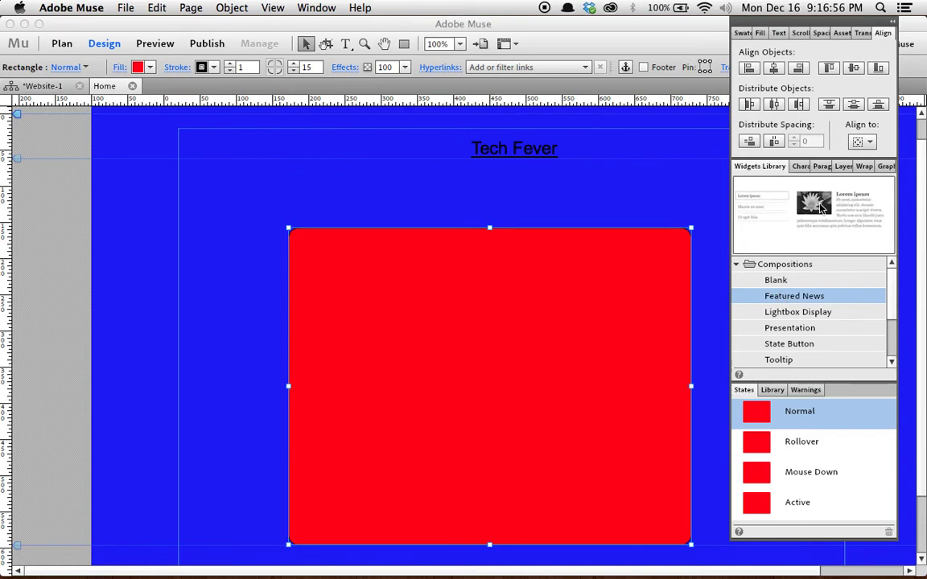
click(799, 312)
click(809, 344)
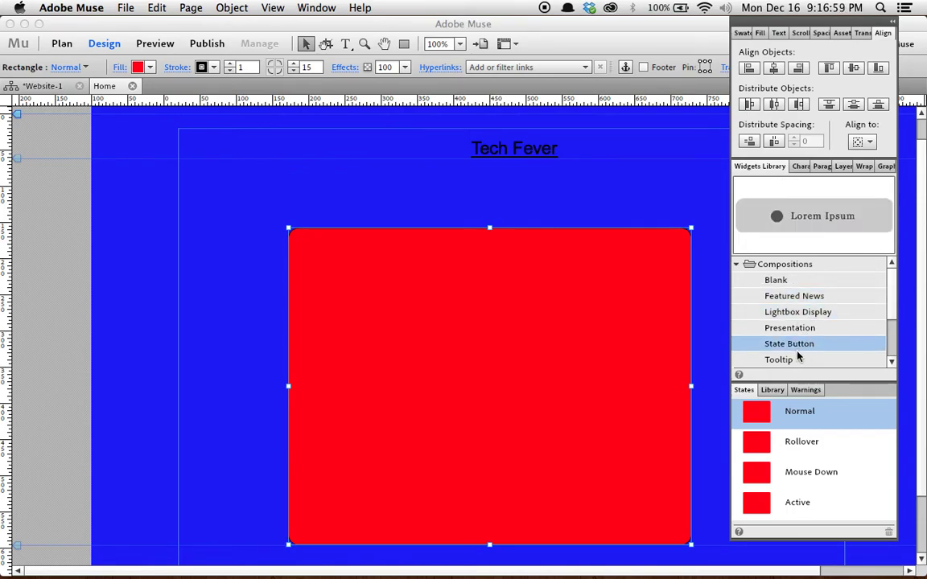
click(745, 267)
- Add a Detailed Contact form widget to the page over the red rectangle, at about X 403, Y 269
click(749, 280)
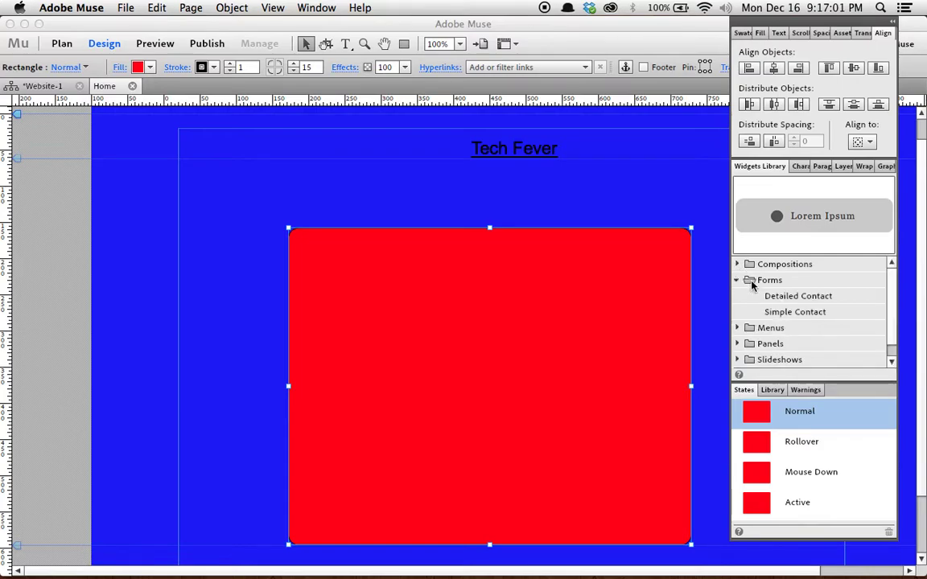
click(782, 297)
drag(793, 298, 503, 290)
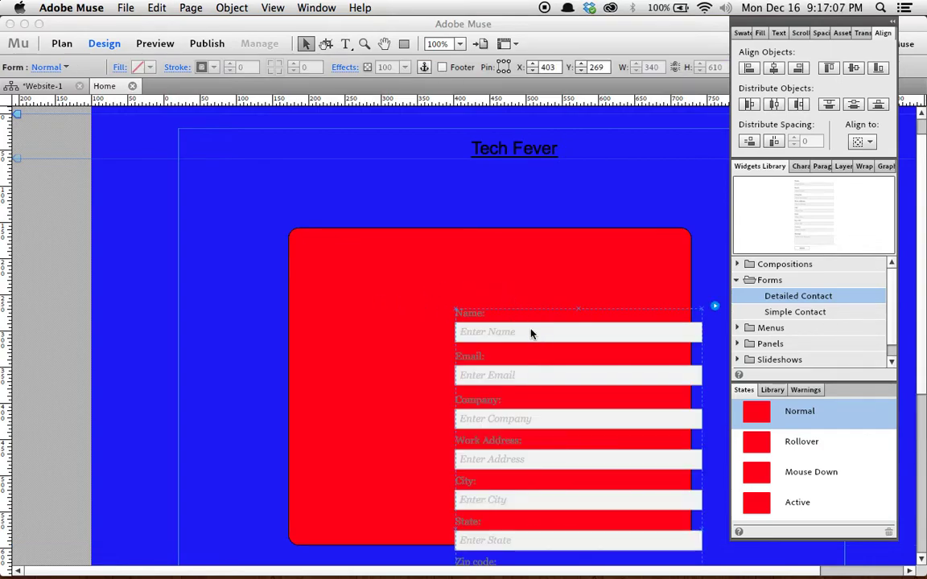
- Reposition the contact form to about X 300, Y 124 and move and enlarge the red rectangle behind it to enclose all its fields
drag(503, 228, 425, 153)
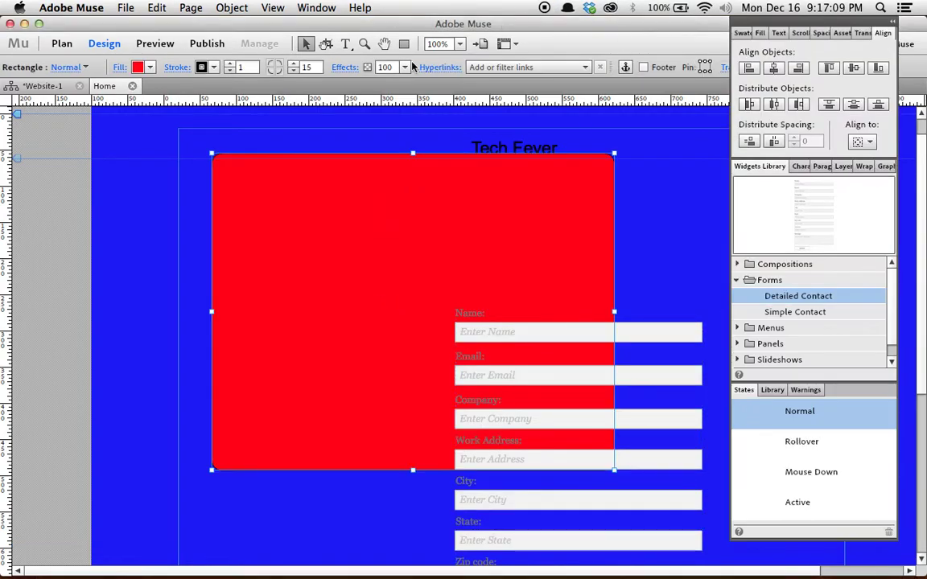
drag(534, 359, 631, 413)
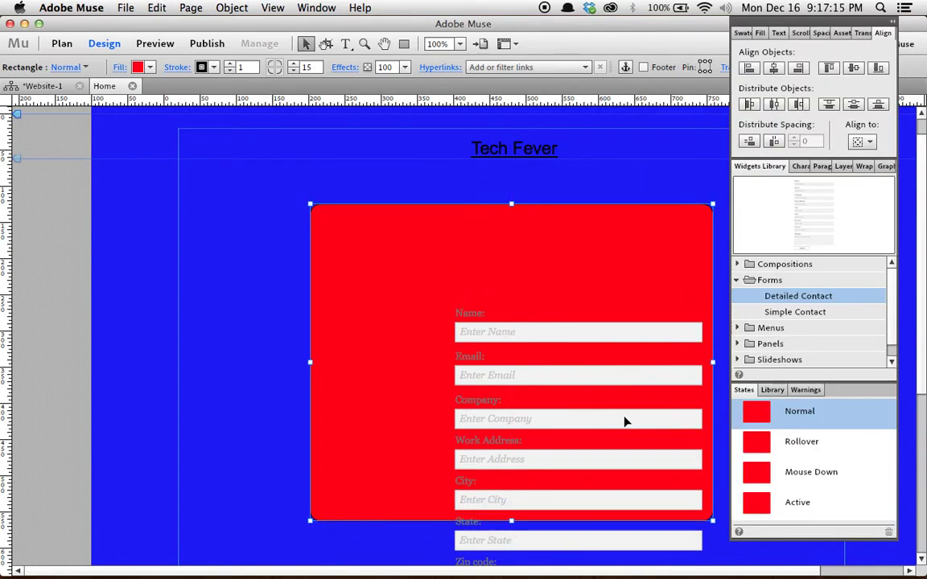
drag(618, 423, 618, 421)
drag(532, 287, 600, 375)
drag(344, 235, 609, 447)
drag(608, 372, 540, 271)
drag(511, 499, 559, 555)
click(276, 403)
- Review the contact form's fields from Name down to the Submit button
scroll(290, 375, up, 5)
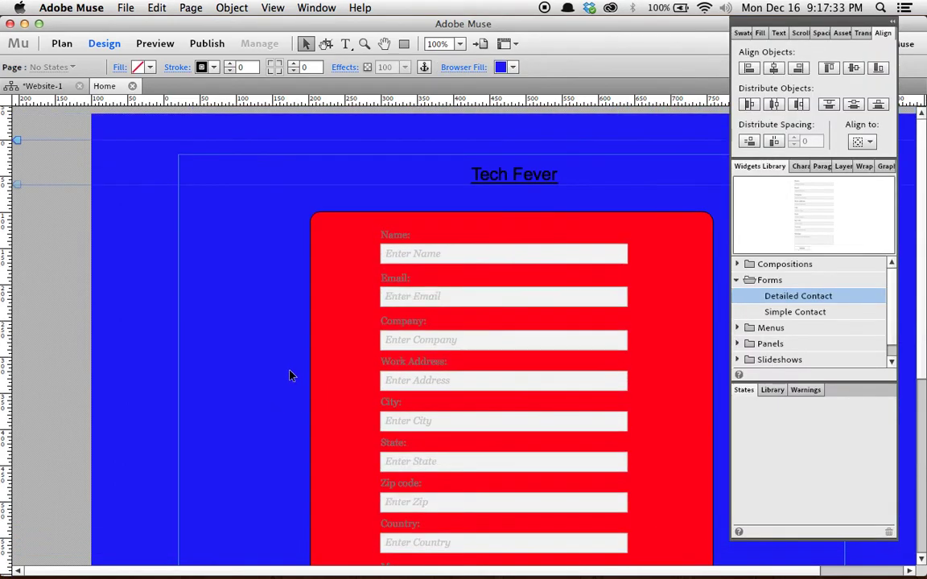
scroll(304, 380, down, 3)
scroll(304, 377, up, 1)
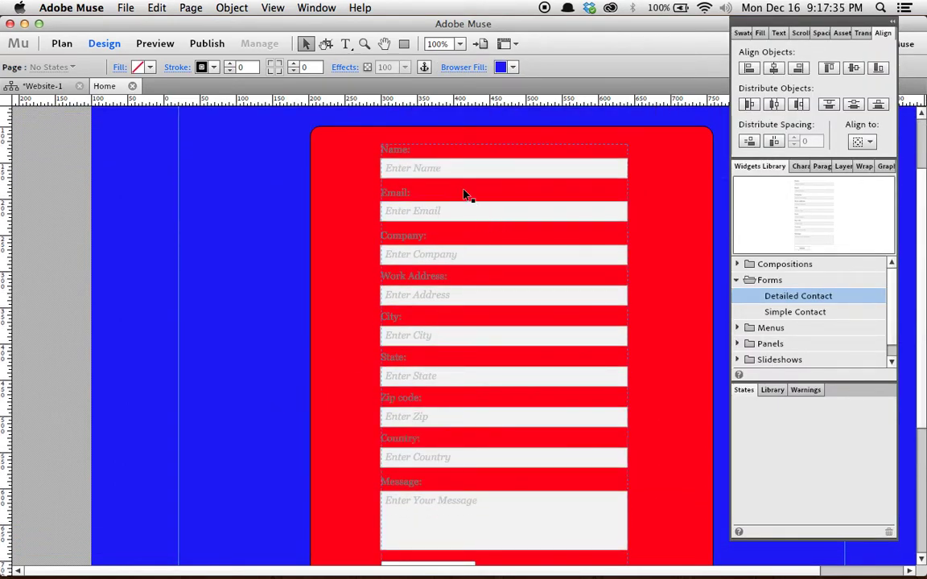
click(448, 171)
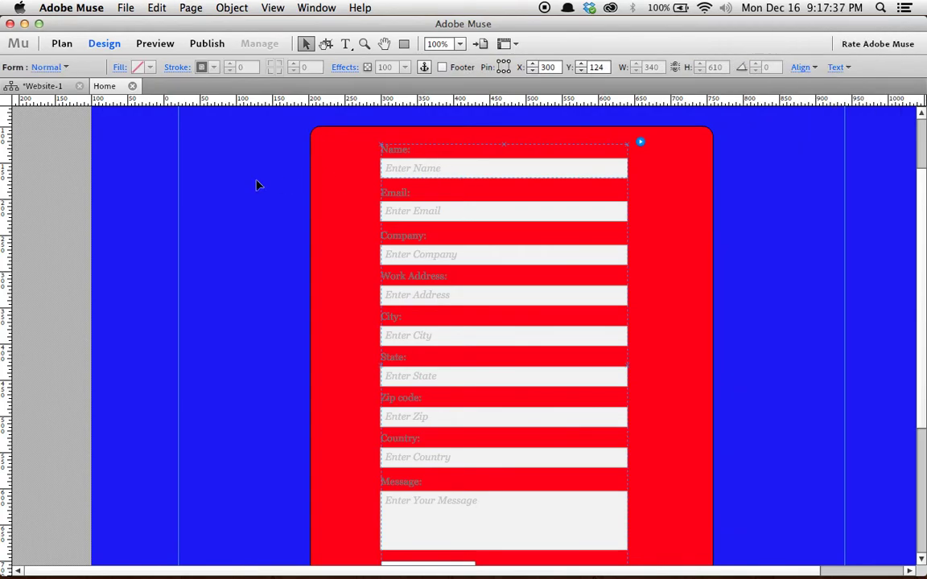
click(374, 427)
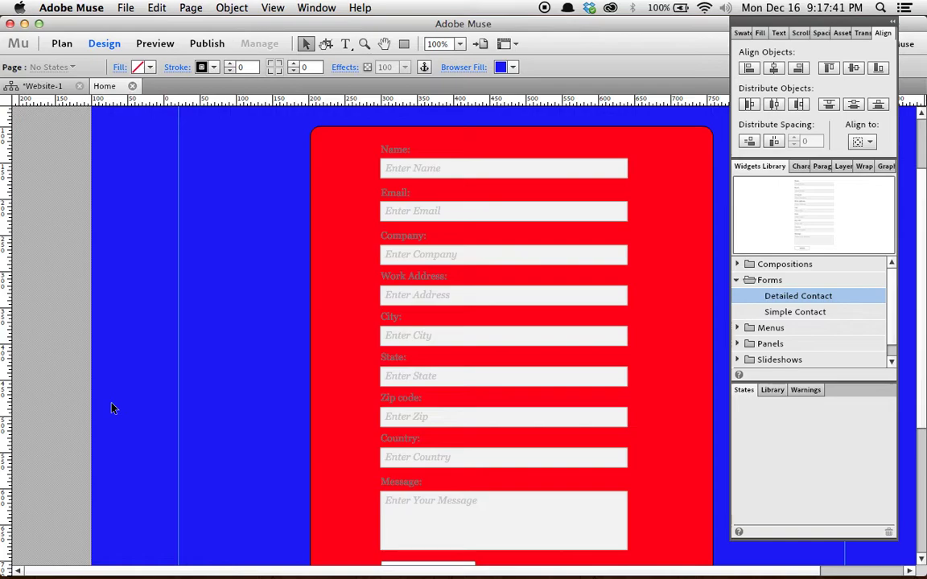
scroll(351, 412, down, 4)
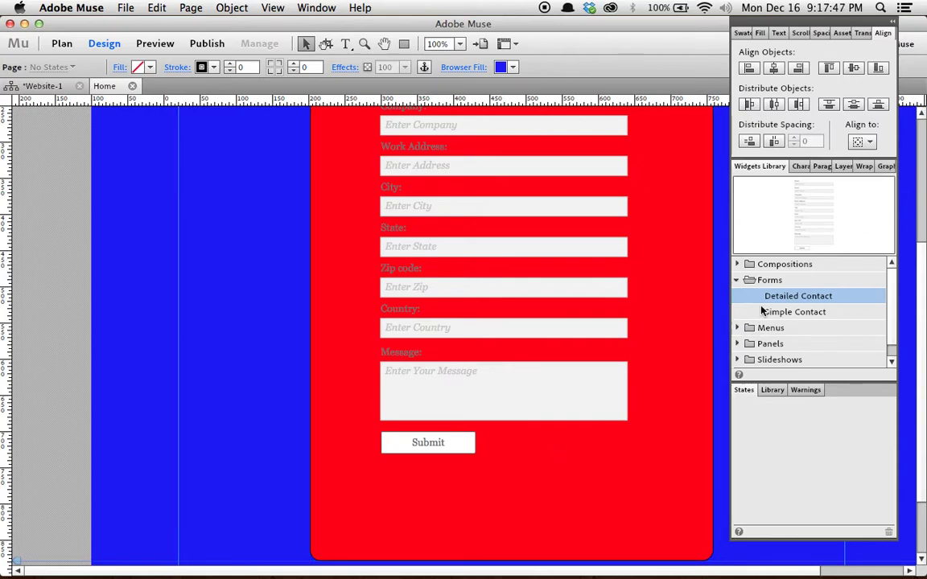
- Add a Horizontal menu widget and place it between the Tech Fever heading and the red rectangle, at about X 257, Y 65
click(767, 284)
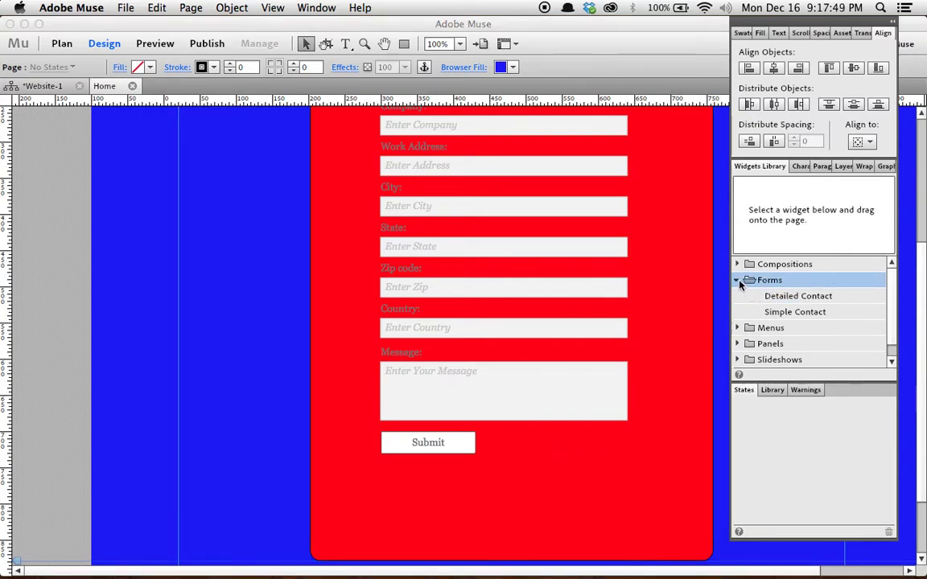
click(738, 282)
click(737, 296)
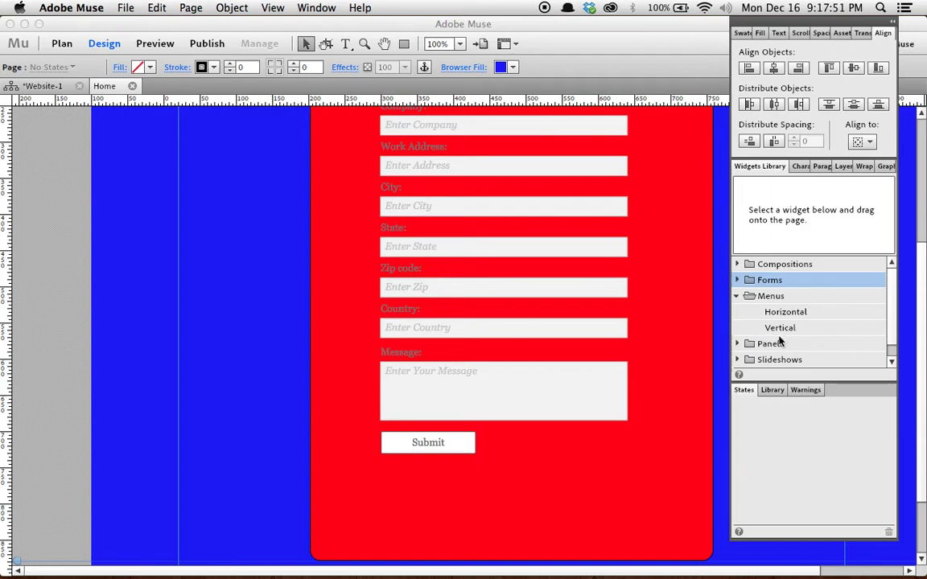
drag(737, 314, 233, 166)
scroll(319, 336, up, 5)
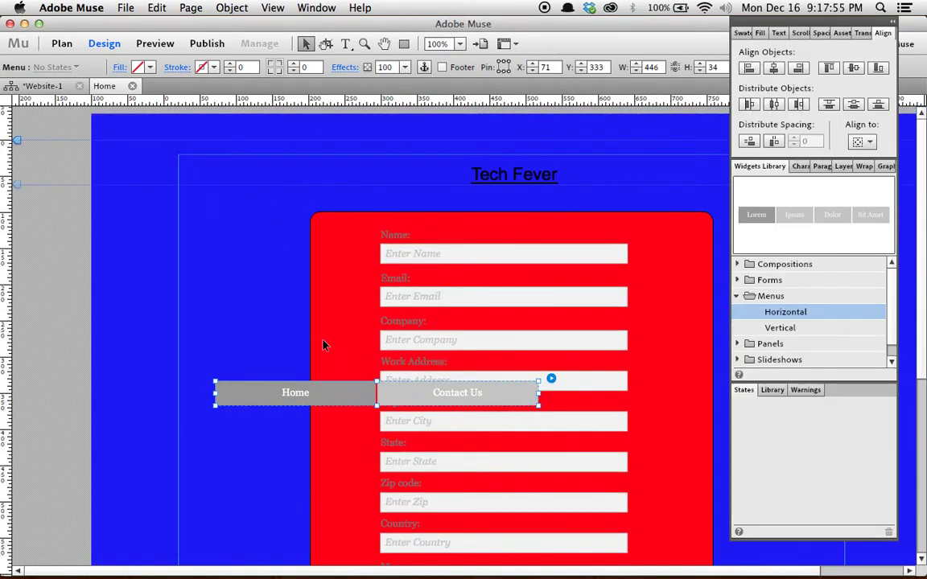
drag(360, 397, 483, 202)
click(276, 200)
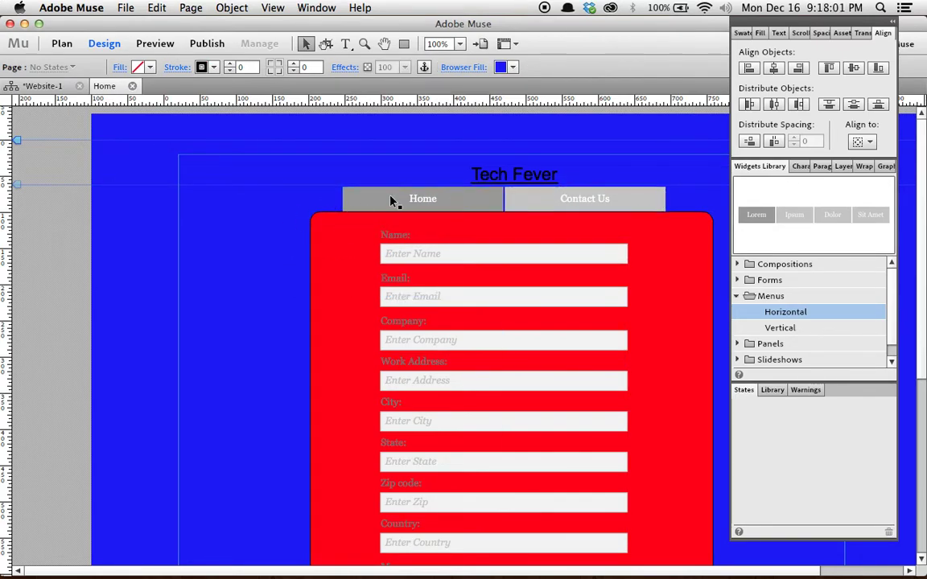
drag(544, 198, 555, 201)
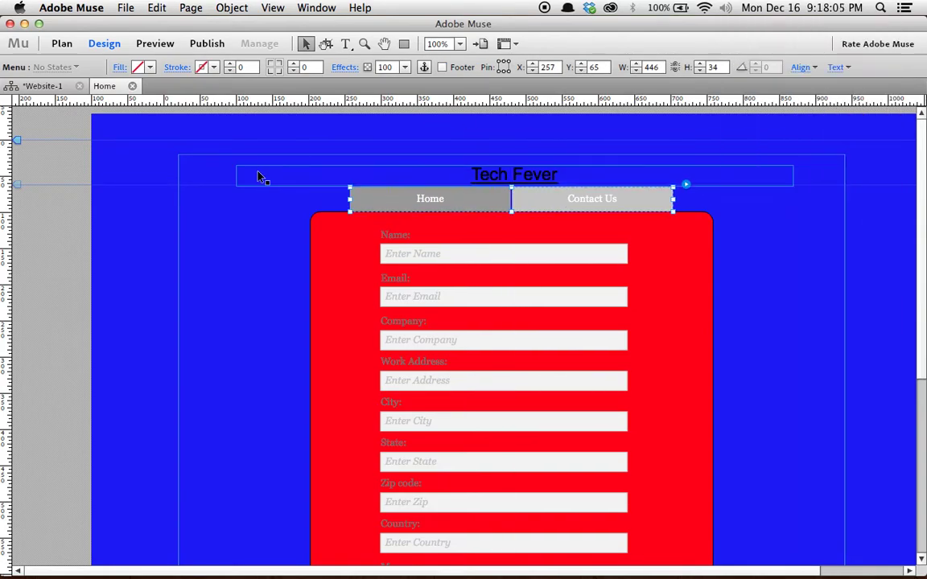
click(245, 176)
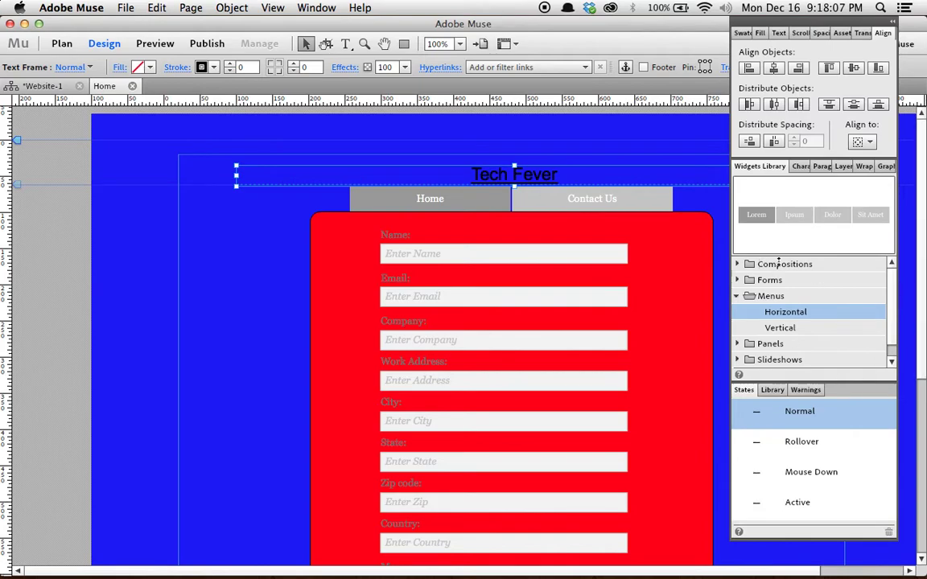
- Add a Facebook Like social widget in the page's upper-left margin corner, beside the Tech Fever heading
click(736, 297)
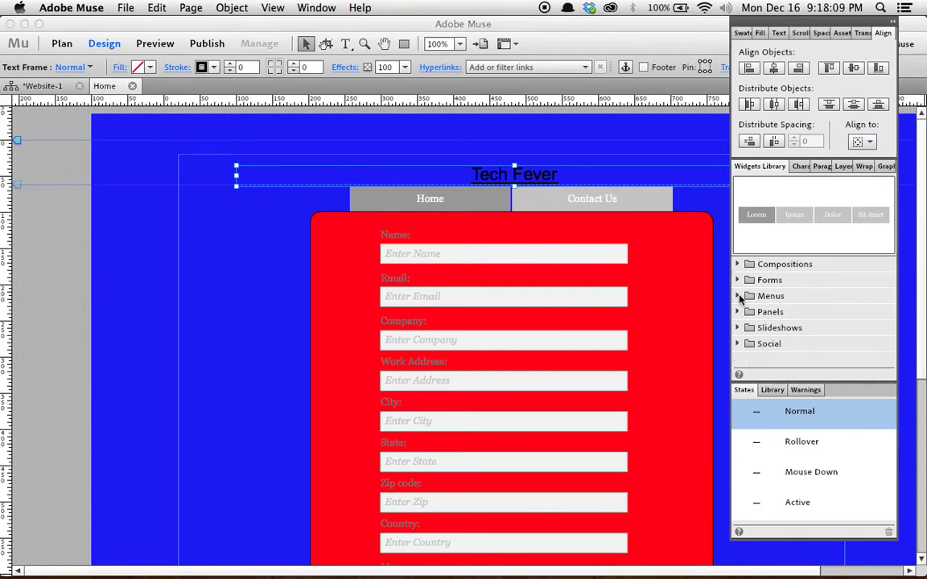
click(739, 345)
scroll(805, 314, down, 6)
scroll(772, 310, up, 5)
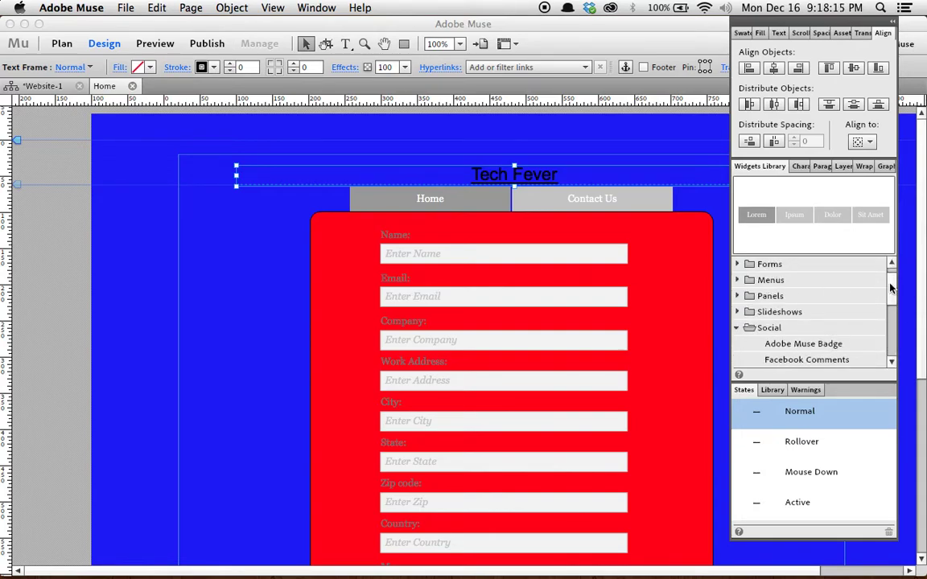
click(891, 363)
click(891, 363)
click(891, 363)
click(891, 363)
drag(783, 325, 215, 181)
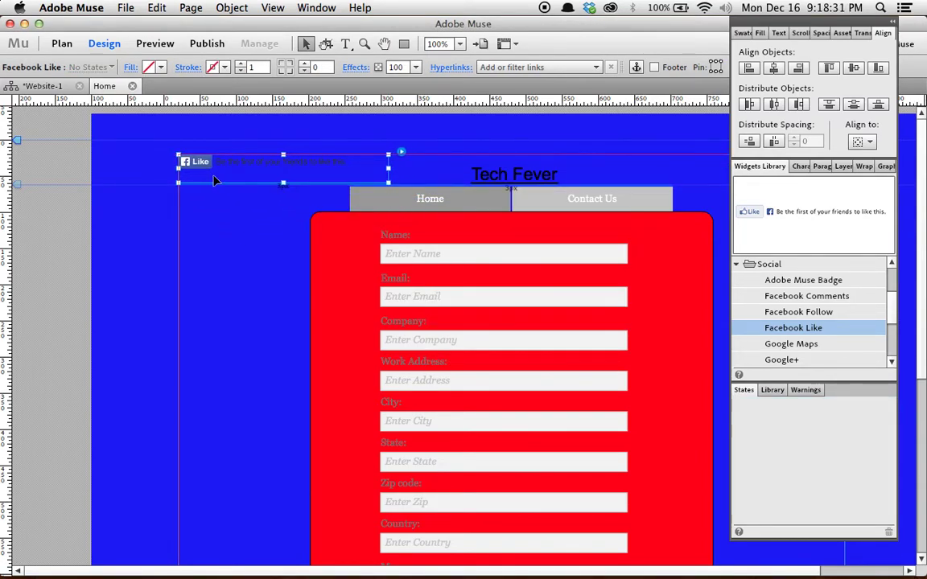
click(153, 181)
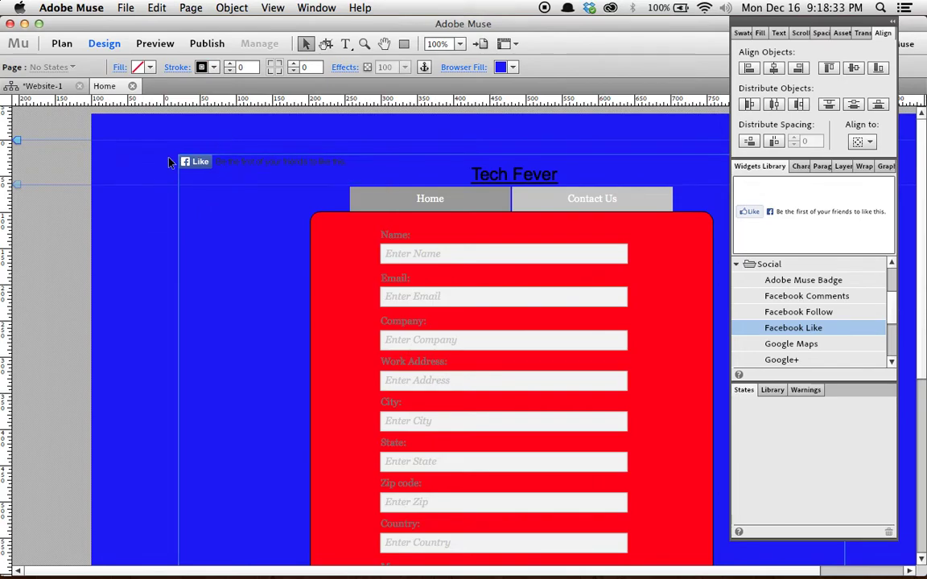
- Look over the Facebook Like widget's action, layout, color scheme and URL options
click(294, 165)
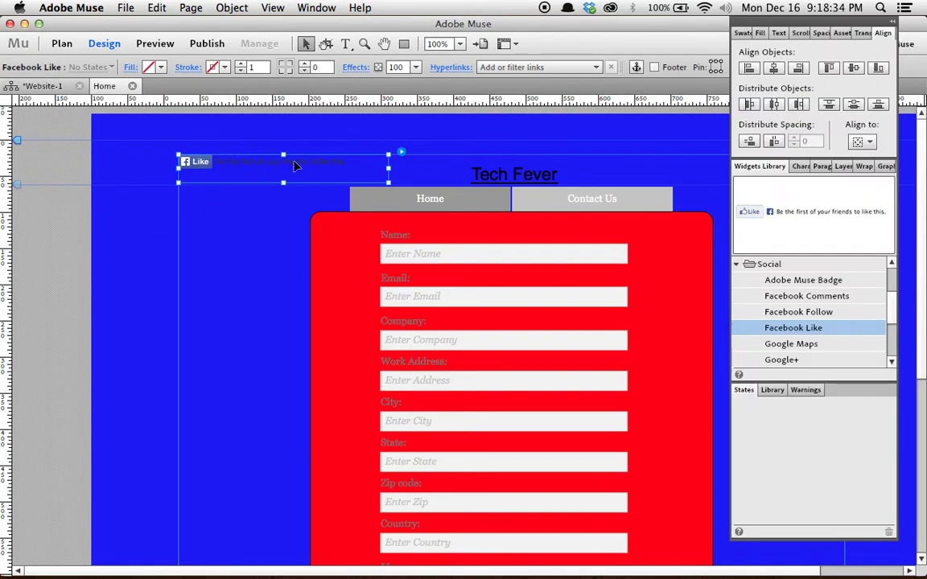
click(401, 152)
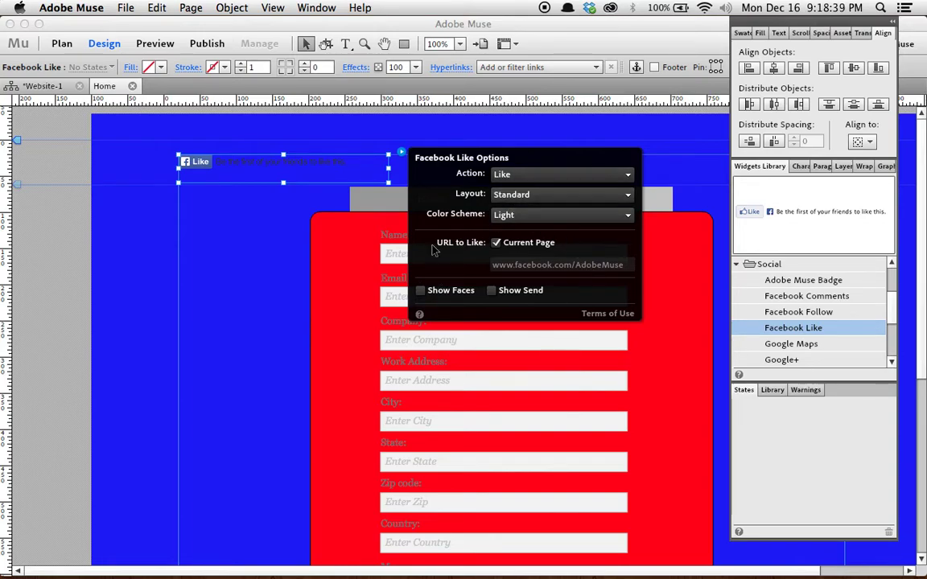
click(198, 293)
- Browse the remaining social widgets down to YouTube
scroll(829, 354, down, 2)
scroll(831, 338, down, 5)
scroll(832, 326, up, 3)
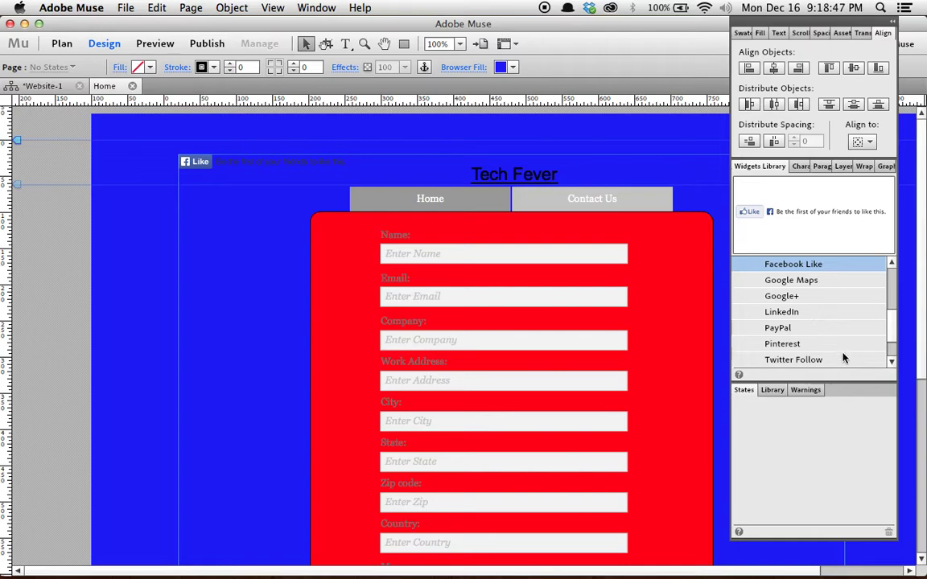
click(891, 363)
click(891, 362)
click(891, 362)
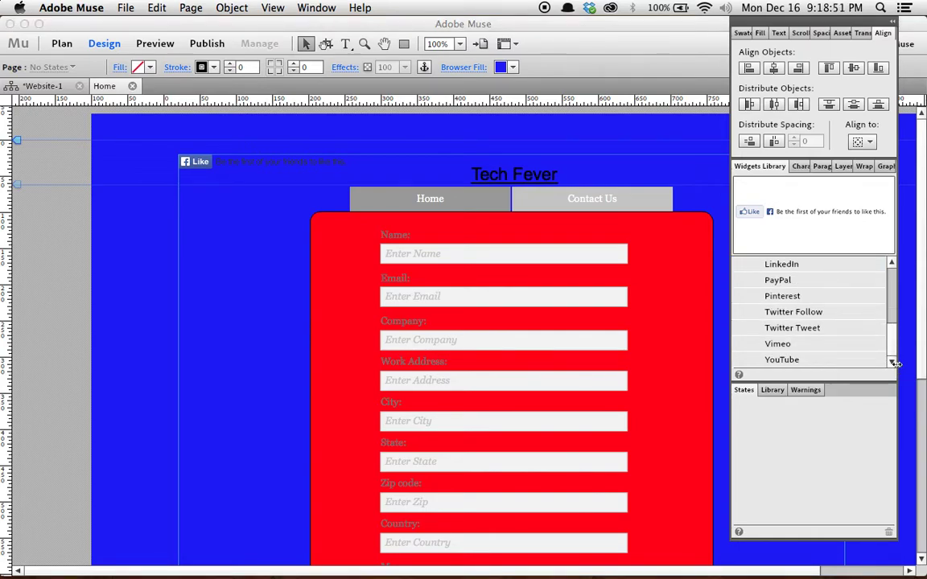
- Collapse the expanded folders in the widget list so only the top-level widget categories show
scroll(890, 342, up, 1)
scroll(890, 342, up, 5)
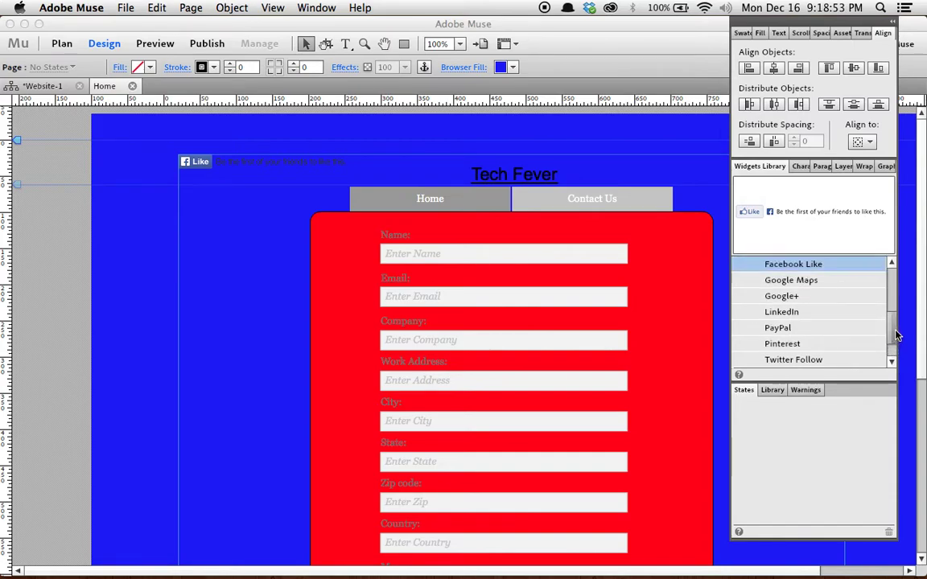
scroll(890, 319, up, 4)
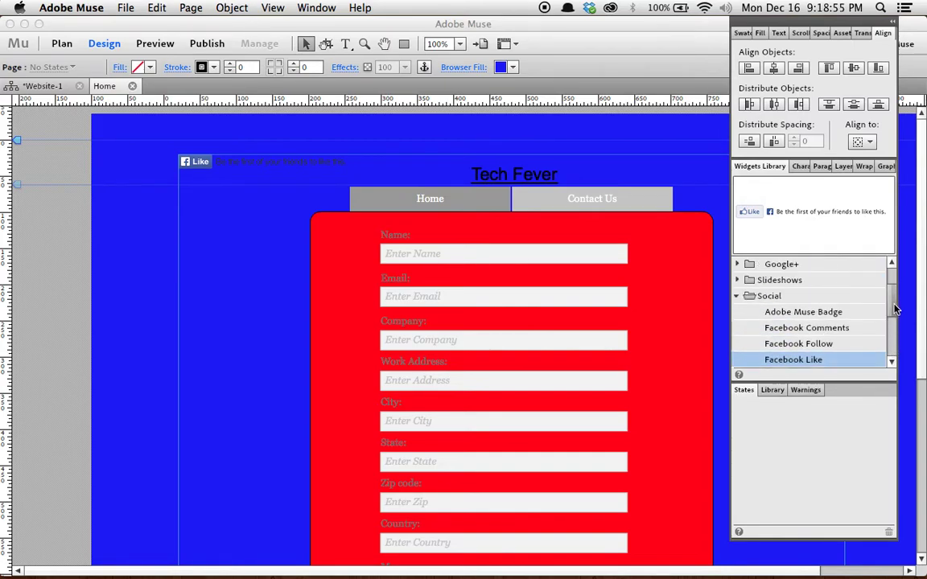
scroll(803, 315, down, 2)
click(745, 280)
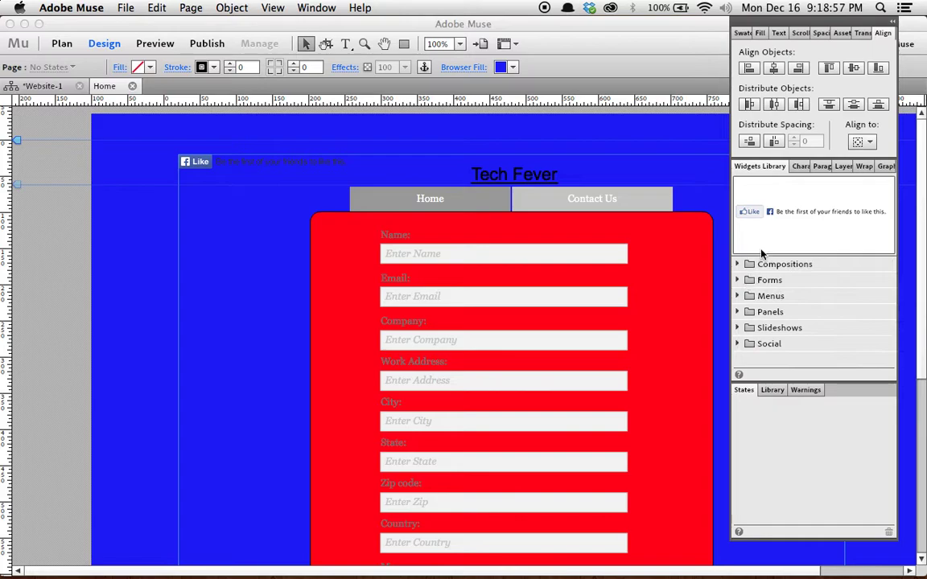
- Look through the character styles, paragraph styles, Layer 1's contents, text wrap and graphic styles, and return to the widget library
click(800, 167)
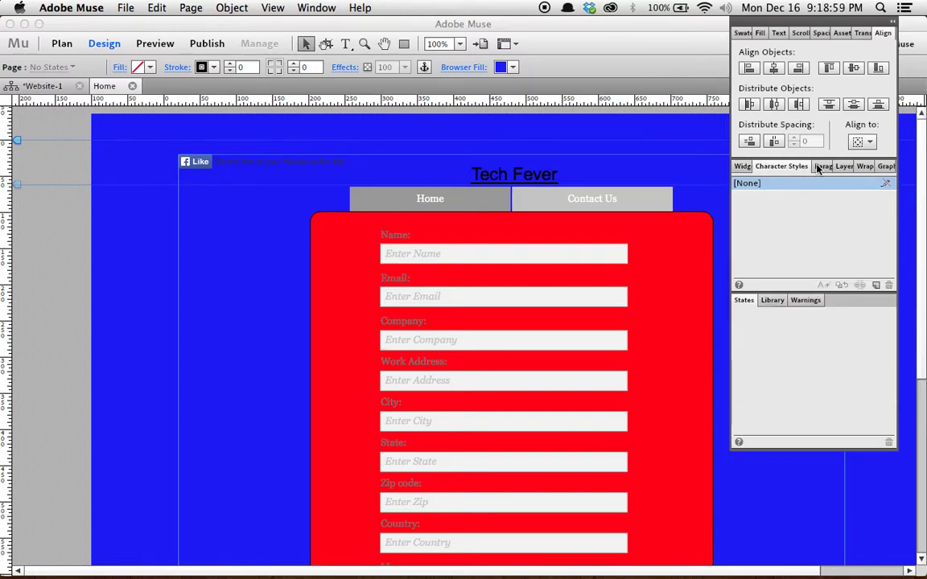
click(821, 168)
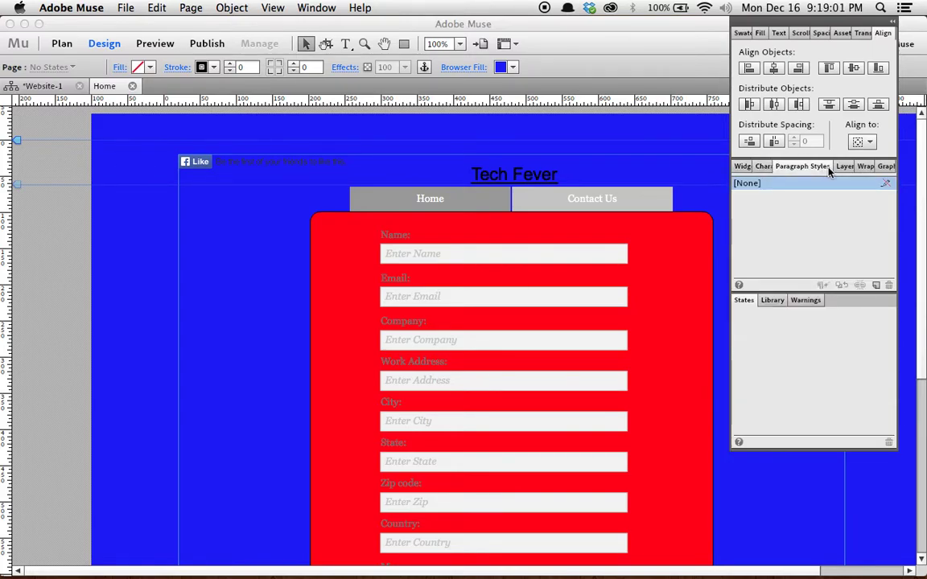
click(846, 166)
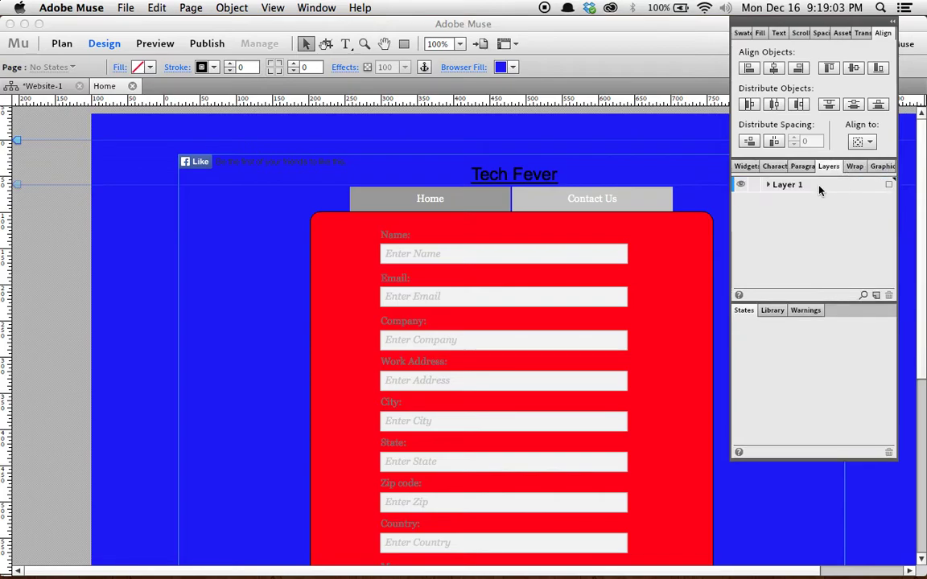
click(767, 185)
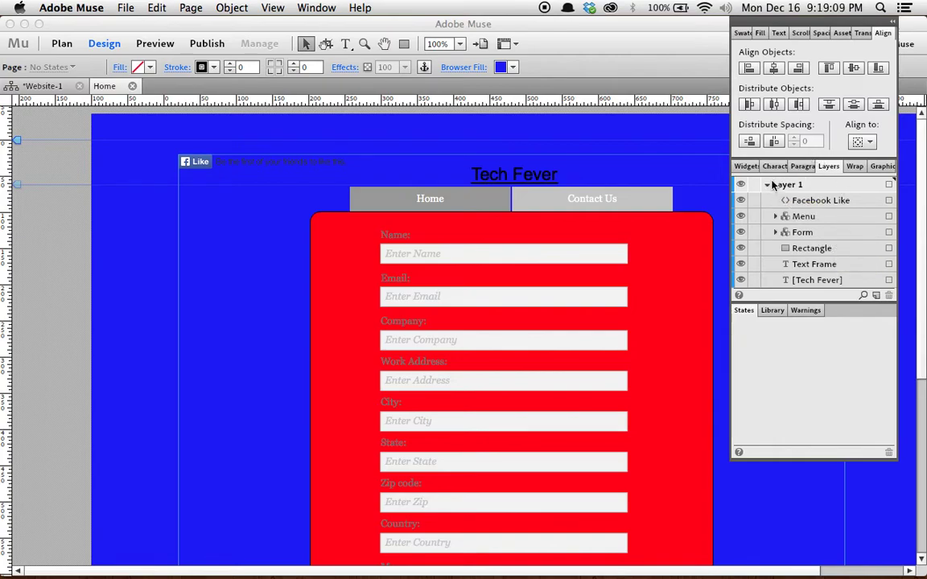
click(768, 185)
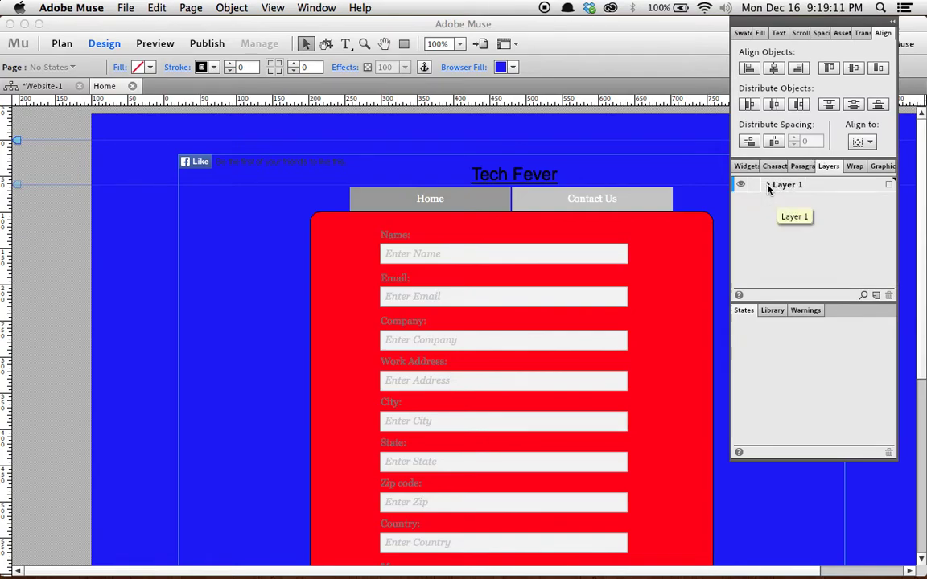
click(853, 167)
click(881, 167)
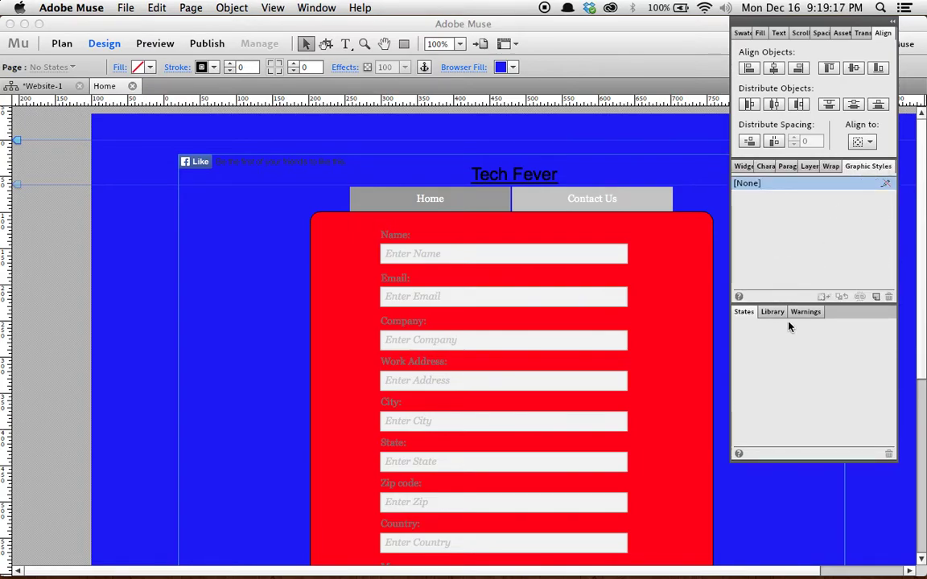
click(745, 166)
- Set the fill of the red rounded rectangle's Rollover state to black (000000)
click(664, 280)
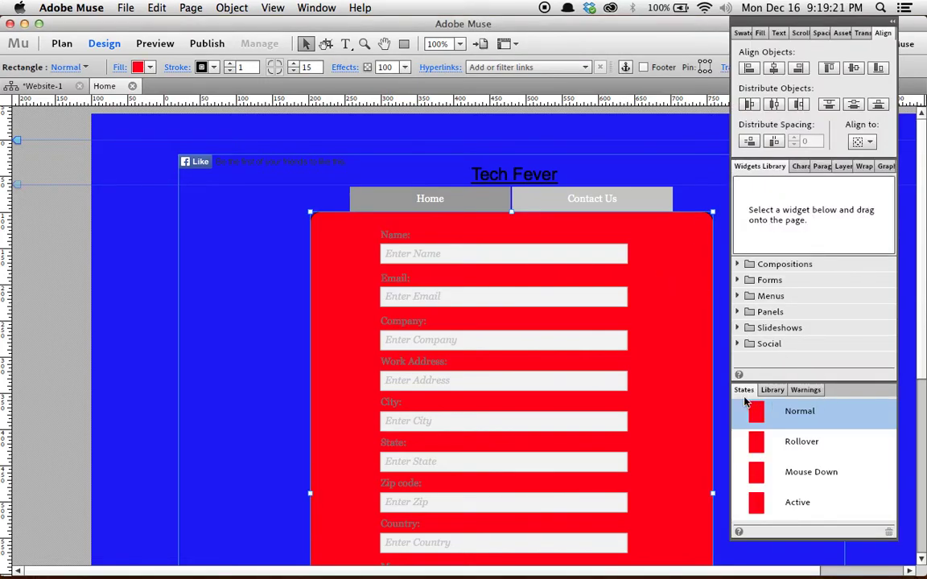
click(788, 444)
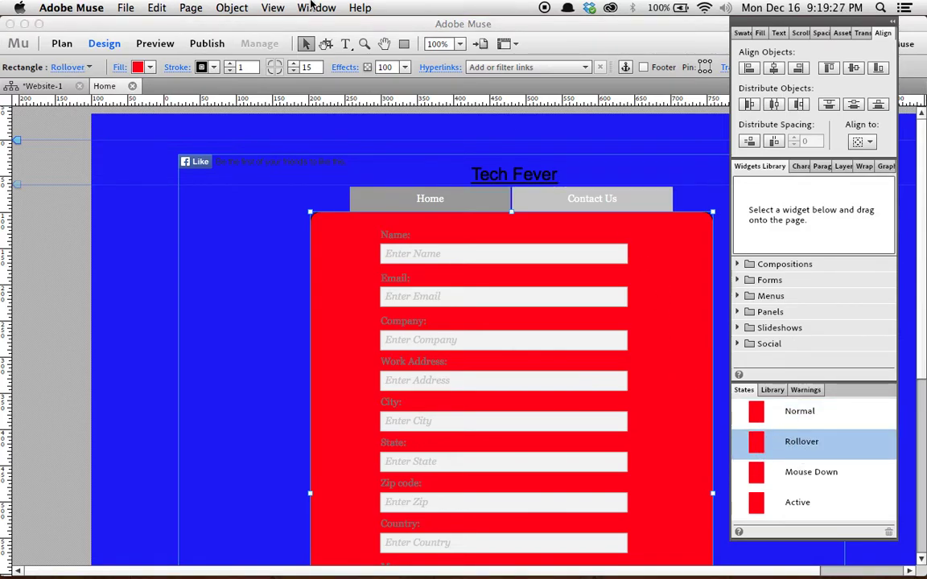
click(138, 67)
click(182, 111)
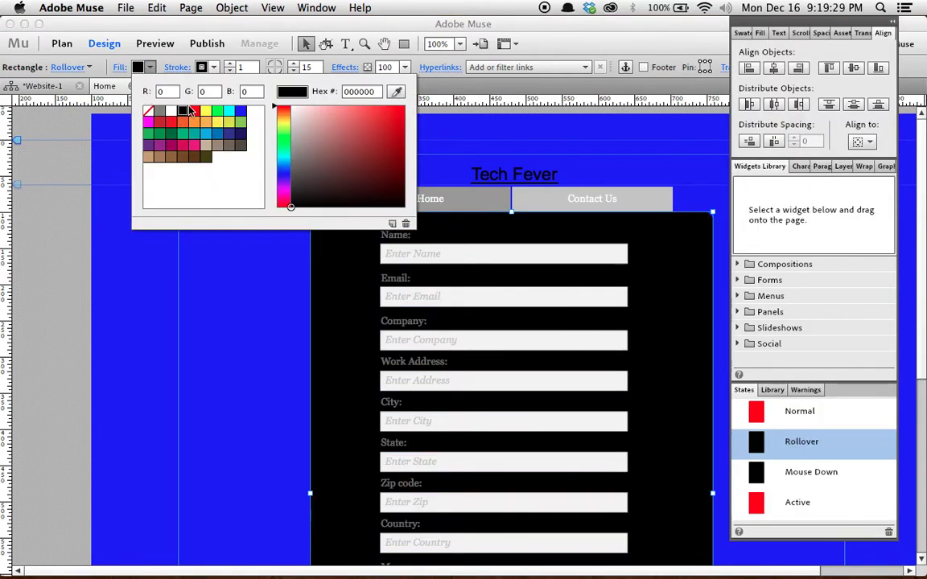
- Compare the rectangle's Normal, Rollover and Active states on the page
click(799, 412)
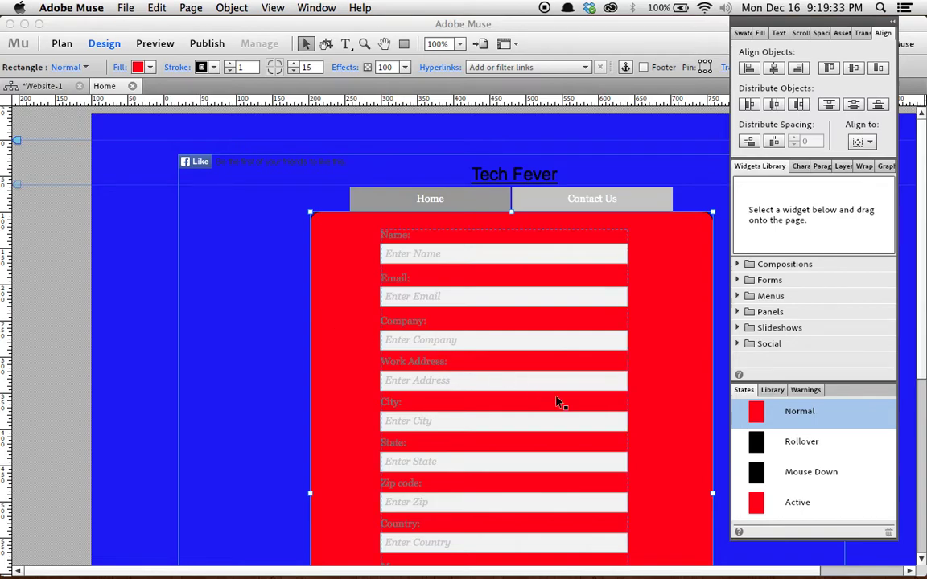
click(773, 442)
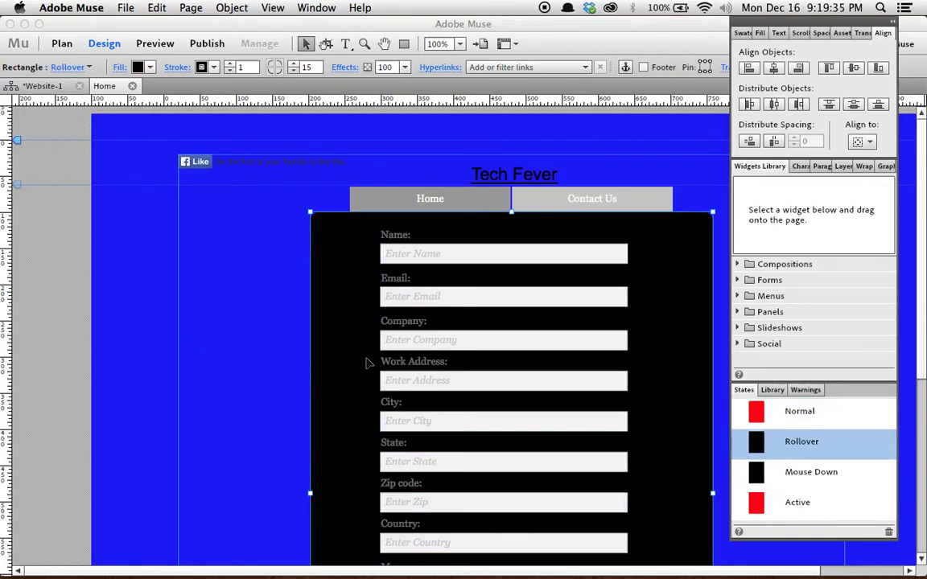
click(793, 501)
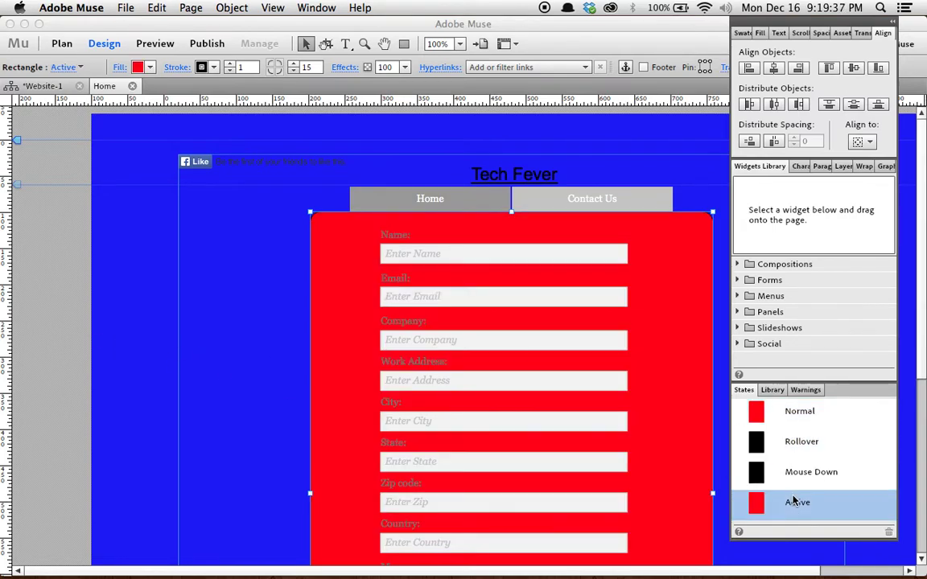
- Nudge the horizontal menu slightly left, and examine the Contact Us menu item's Rollover, Mouse Down and Active states
click(579, 208)
mouse_move(581, 210)
mouse_down()
mouse_move(583, 197)
mouse_move(579, 209)
mouse_up()
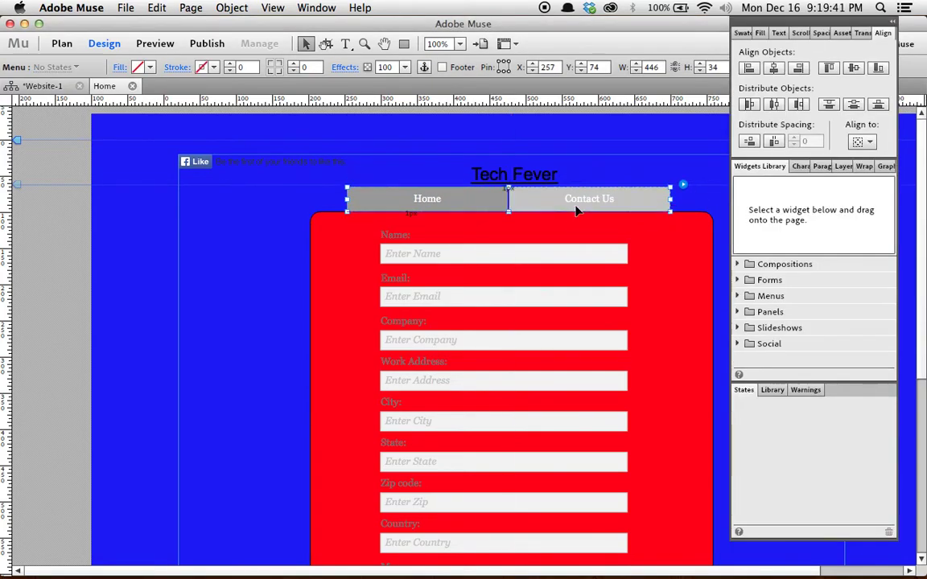
click(609, 199)
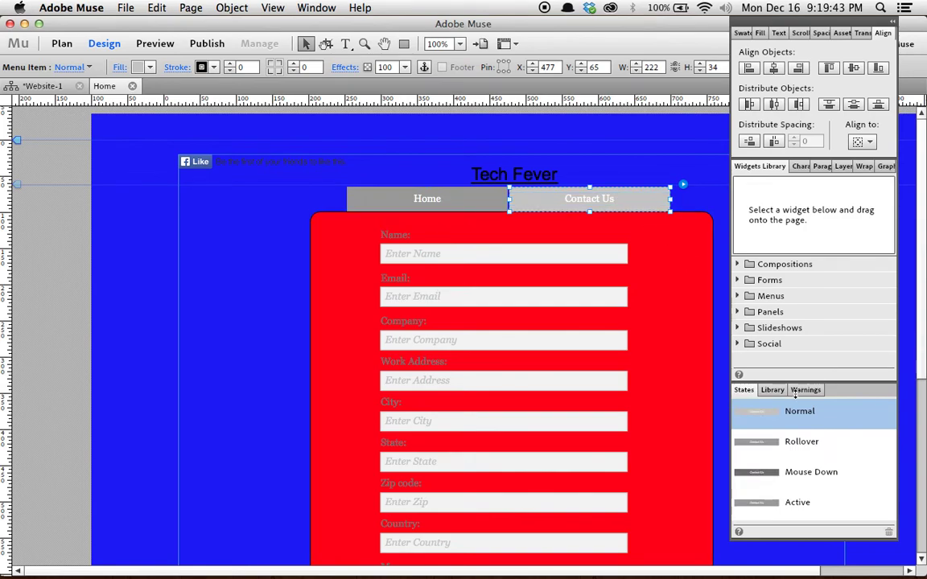
click(819, 443)
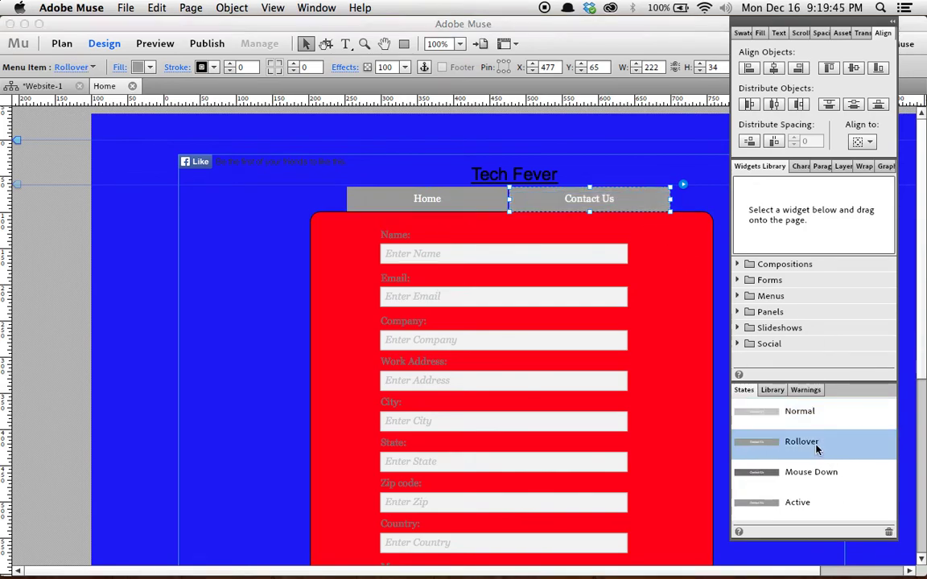
click(813, 475)
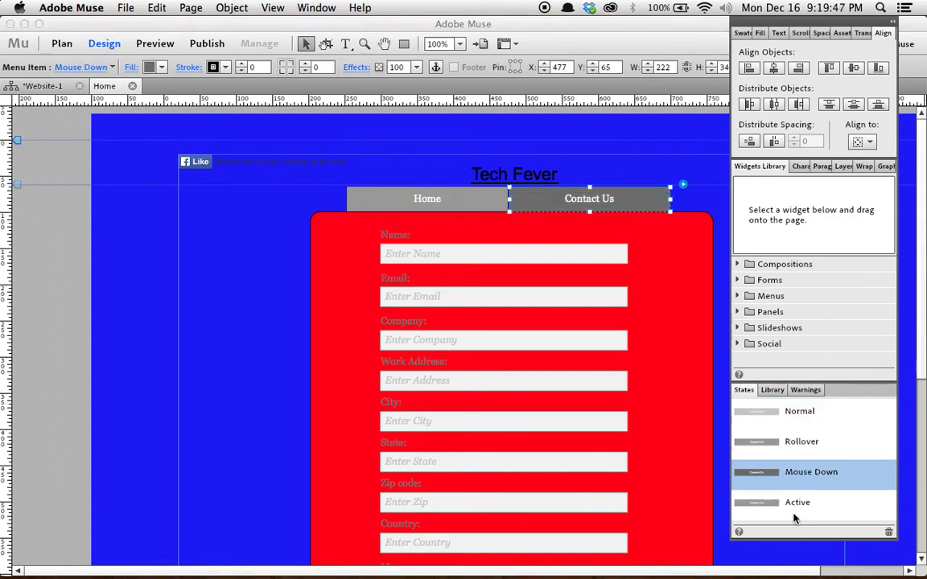
click(794, 507)
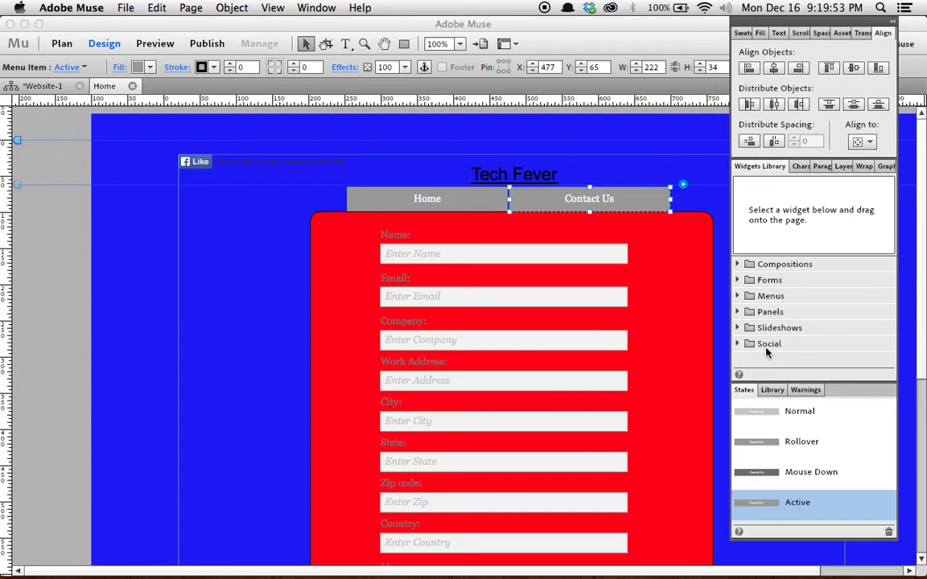
- Check the saved library items and the site's warnings, and return to the Contact Us item's states
click(772, 390)
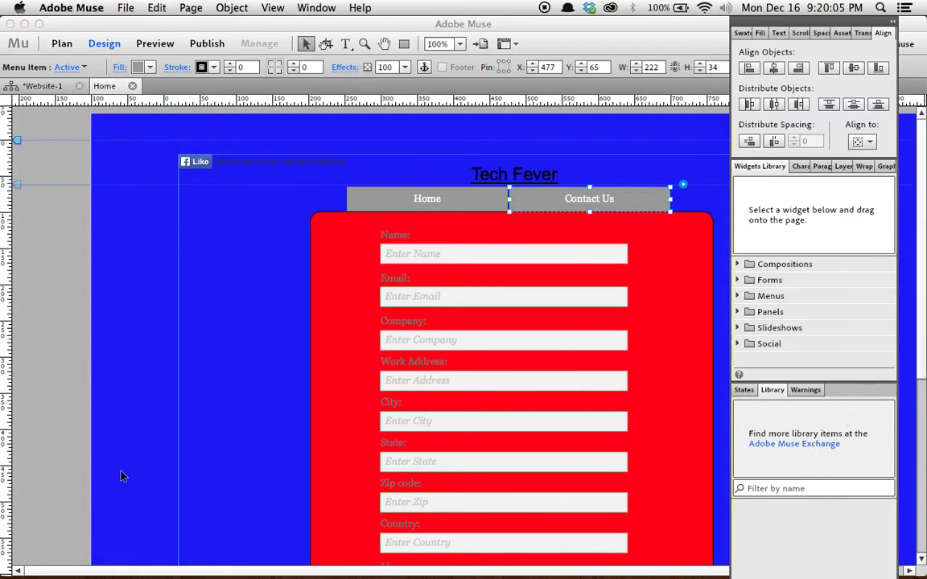
click(802, 391)
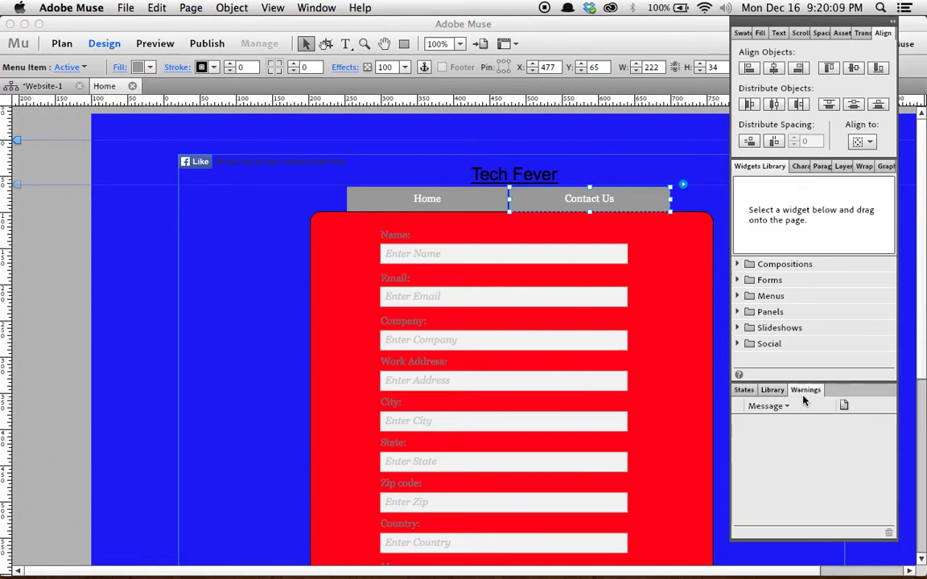
click(742, 391)
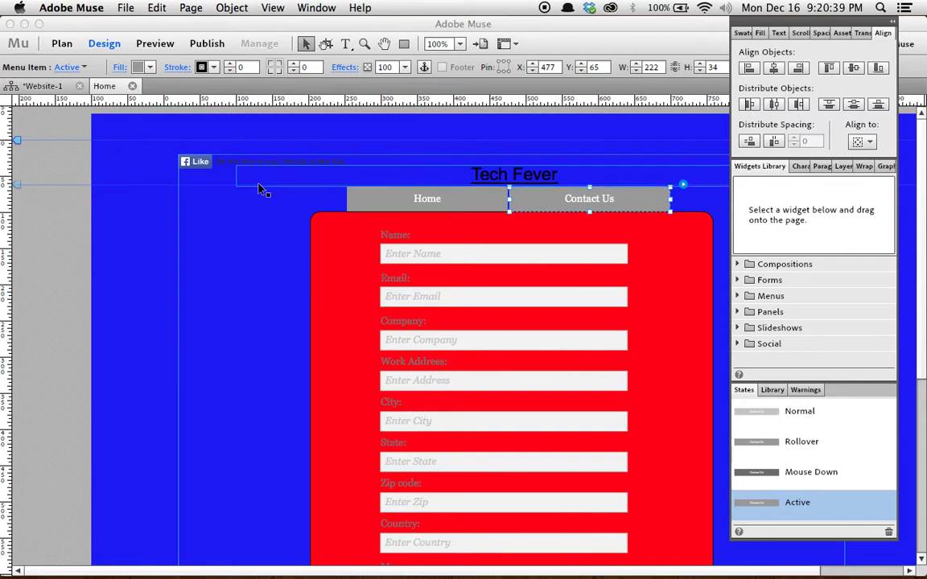
- Switch to Chrome and look over the personal library introduction on the Adobe Muse Exchange page
key(ctrl+Right)
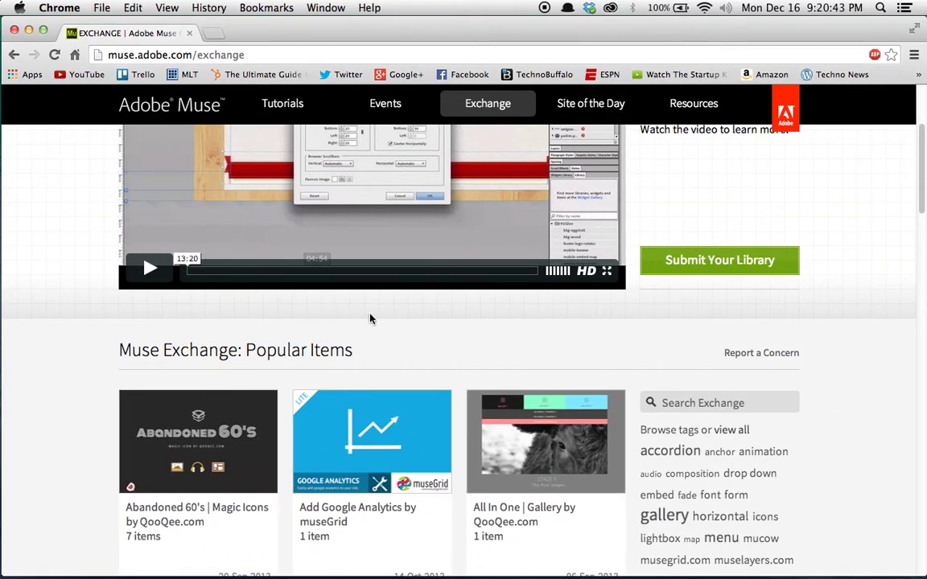
scroll(374, 322, up, 5)
scroll(668, 275, down, 2)
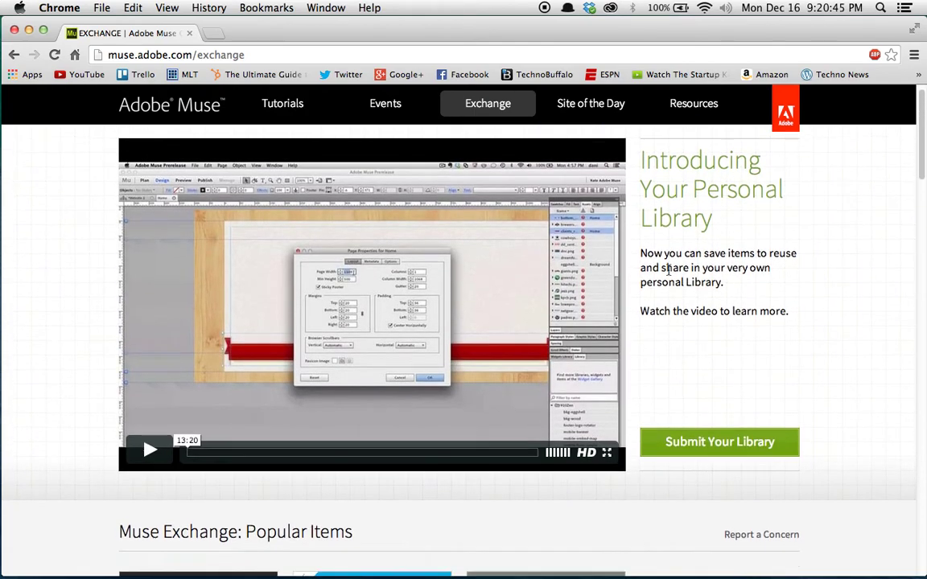
scroll(662, 268, down, 5)
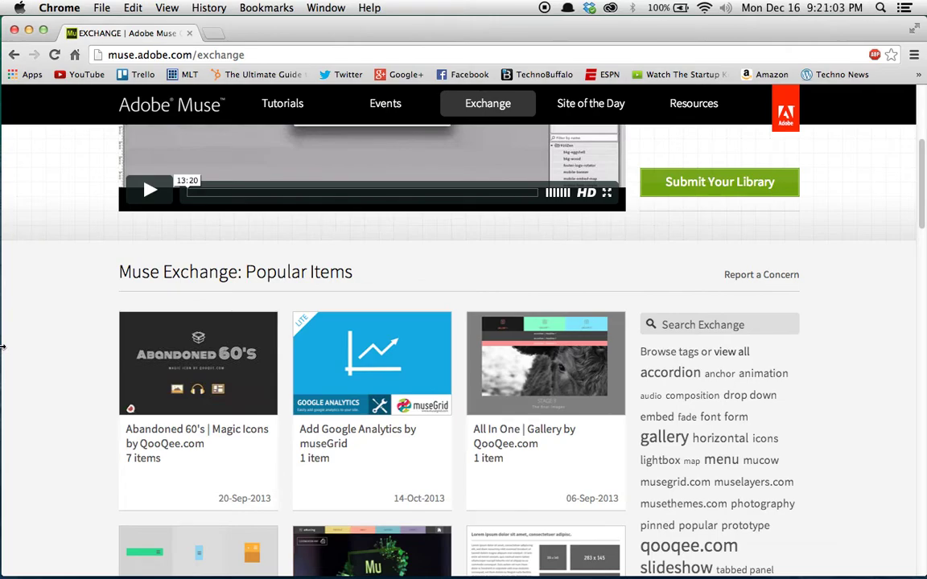
- Browse the Muse Exchange popular items down to Zoom.it, and return to the start of the page
scroll(320, 439, down, 10)
scroll(321, 439, up, 2)
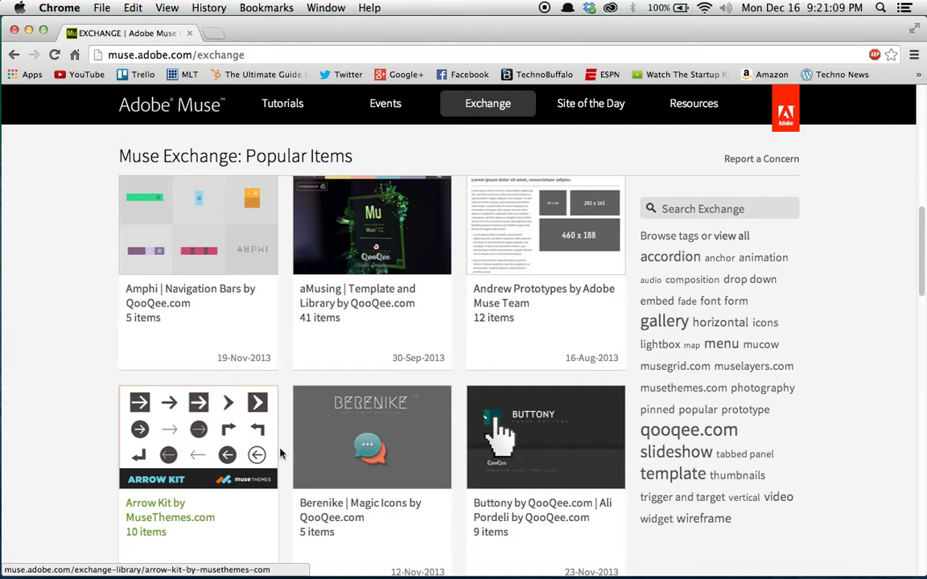
scroll(449, 379, down, 3)
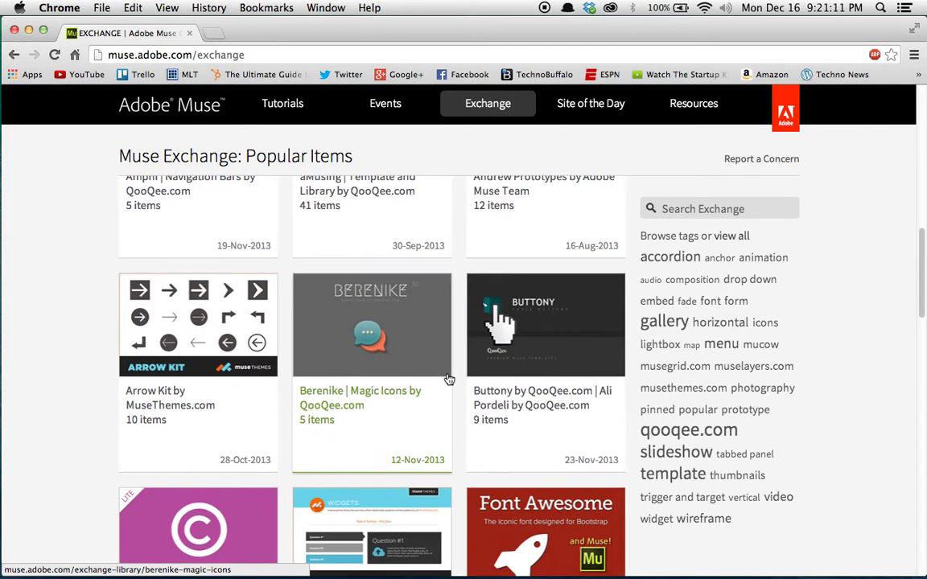
scroll(492, 338, down, 4)
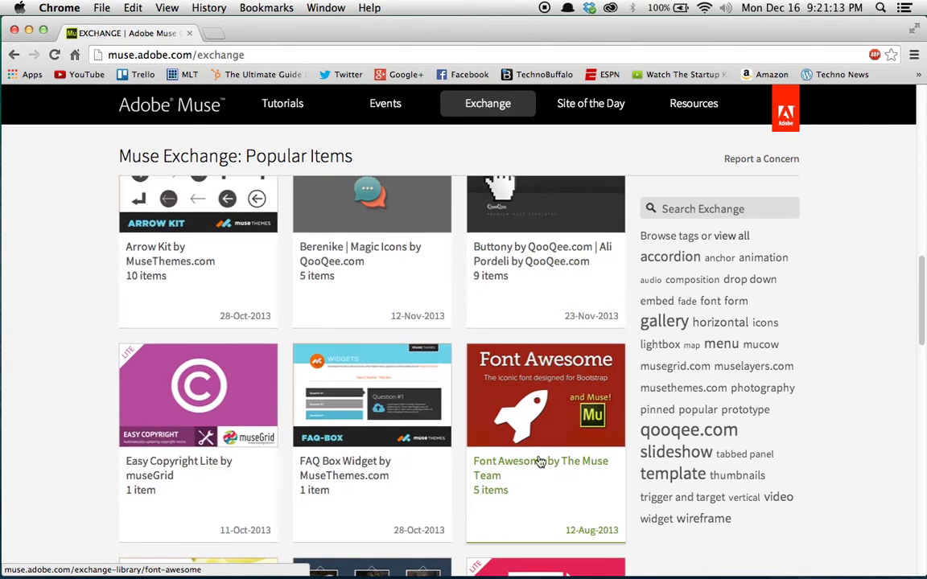
scroll(539, 441, down, 7)
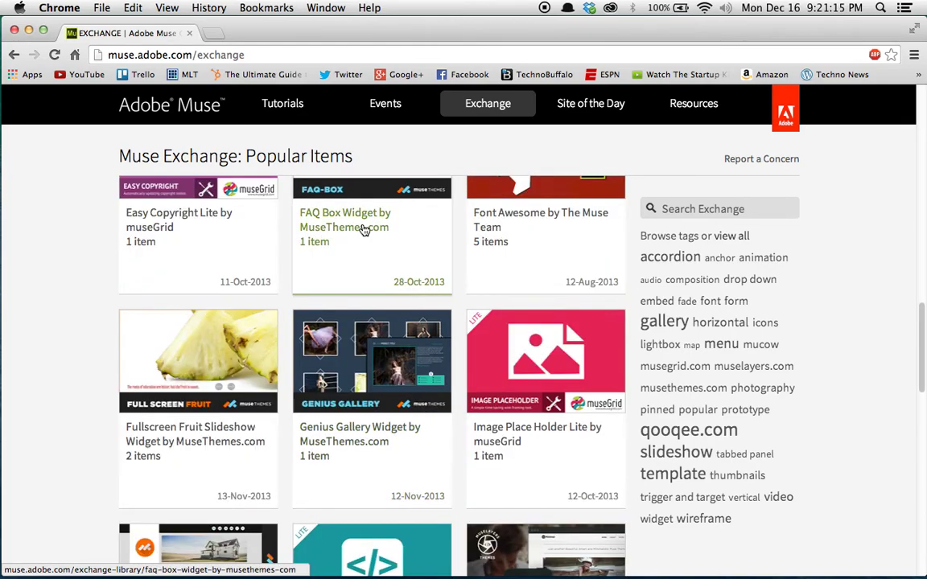
scroll(364, 230, up, 8)
scroll(339, 395, down, 12)
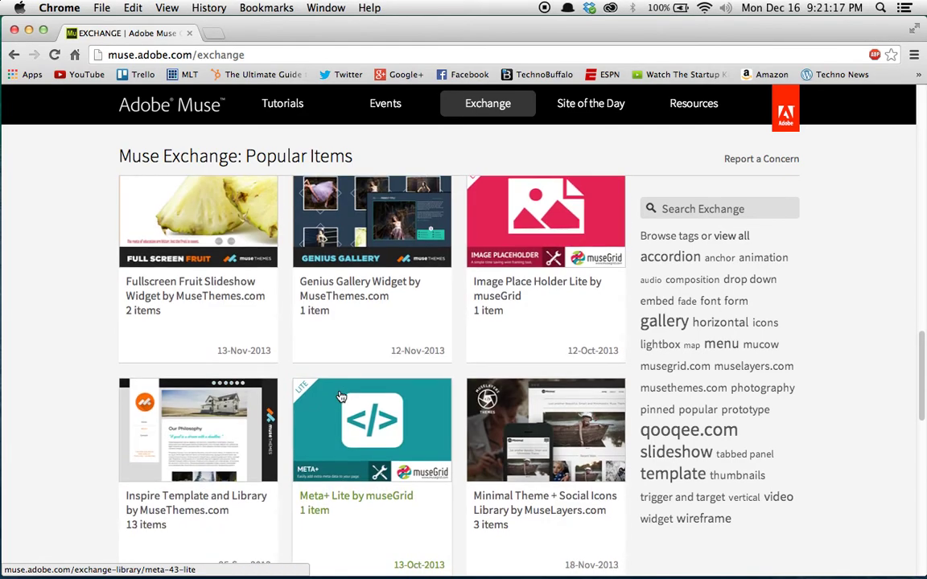
scroll(339, 395, down, 3)
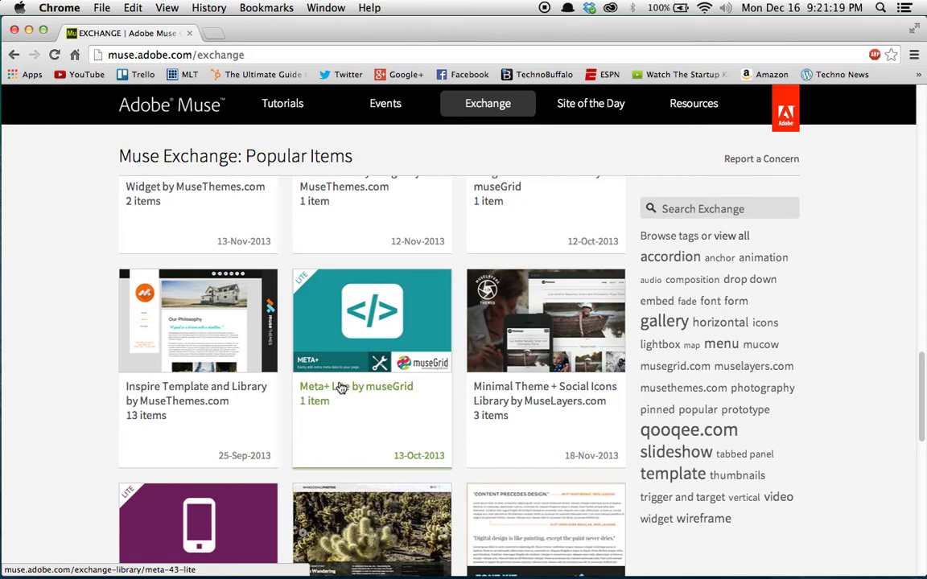
scroll(340, 388, down, 3)
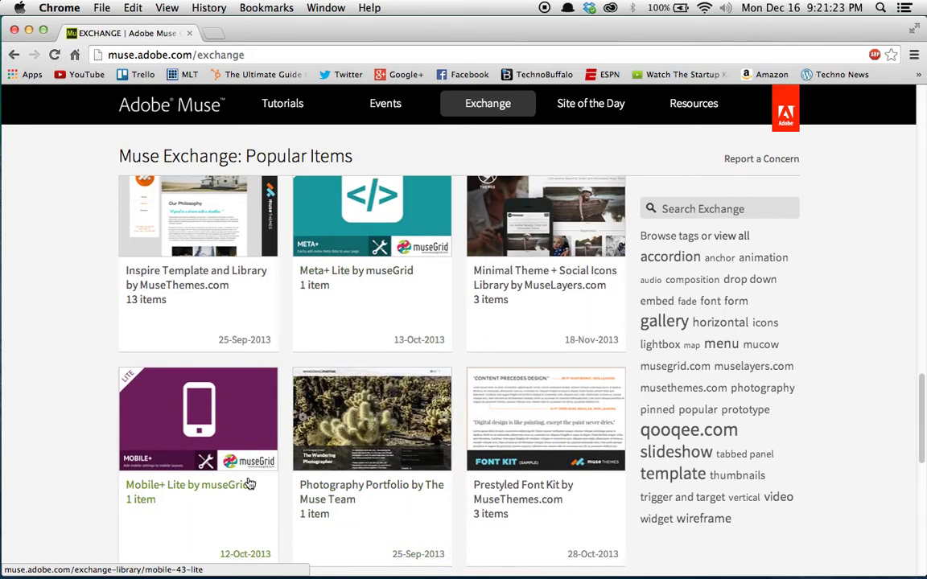
scroll(532, 402, down, 10)
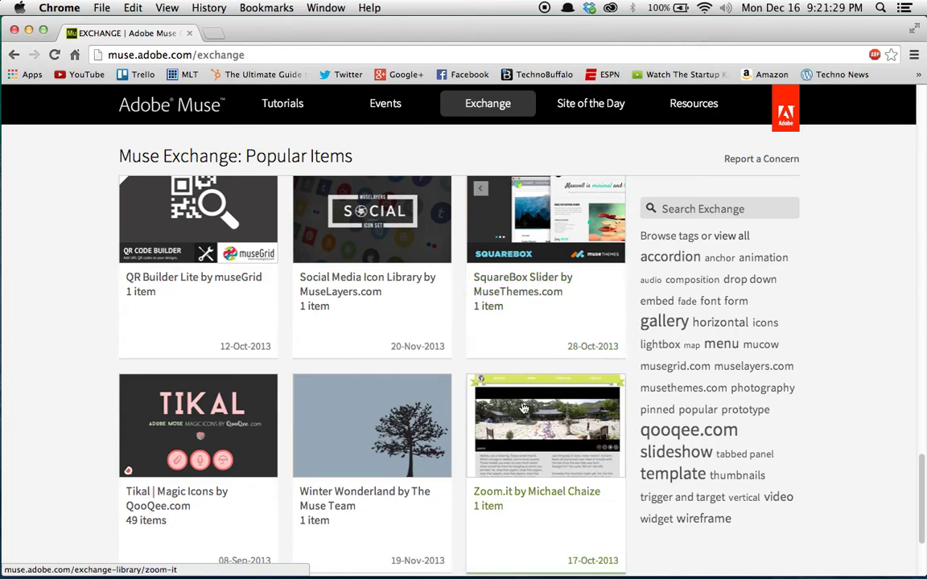
scroll(527, 391, down, 10)
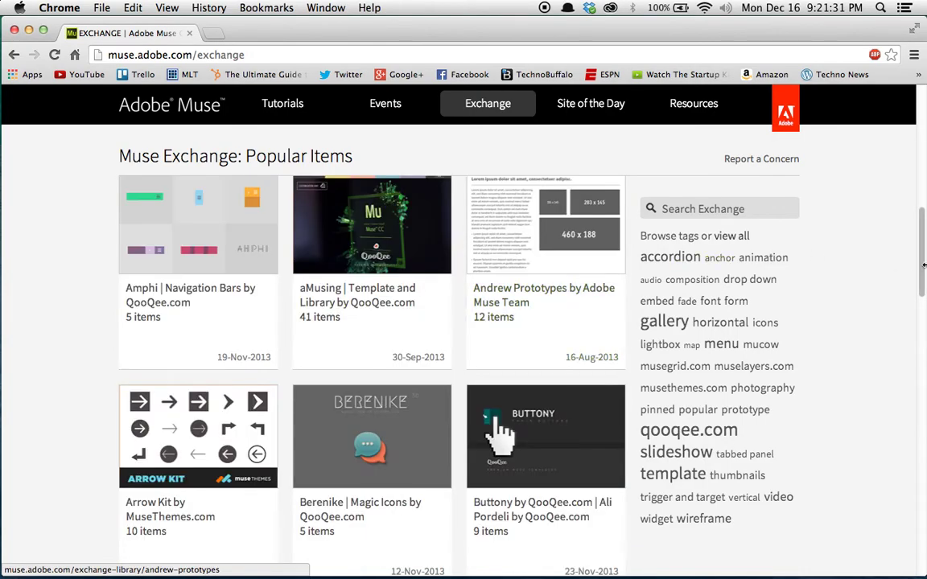
scroll(923, 265, up, 5)
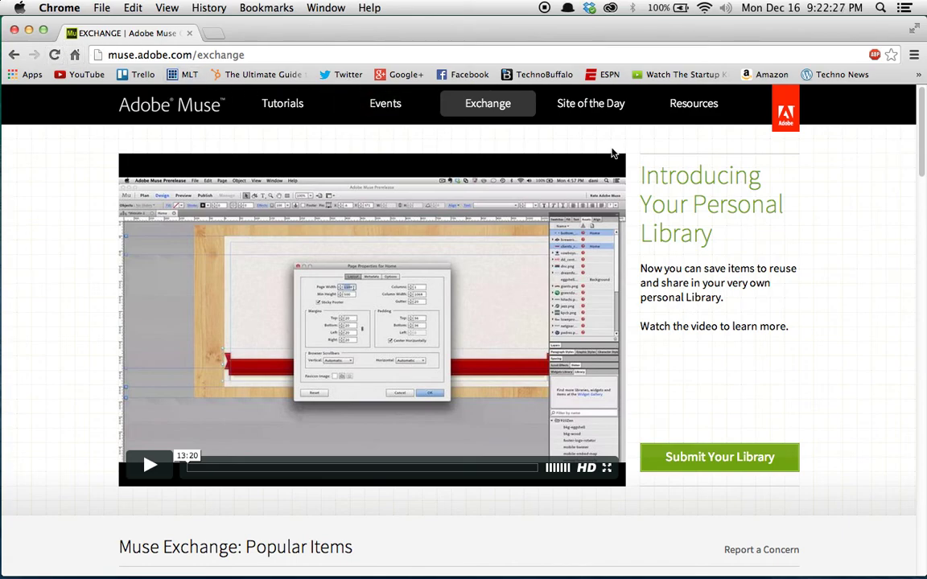
- Switch back to Adobe Muse and quit the program
key(super+Tab)
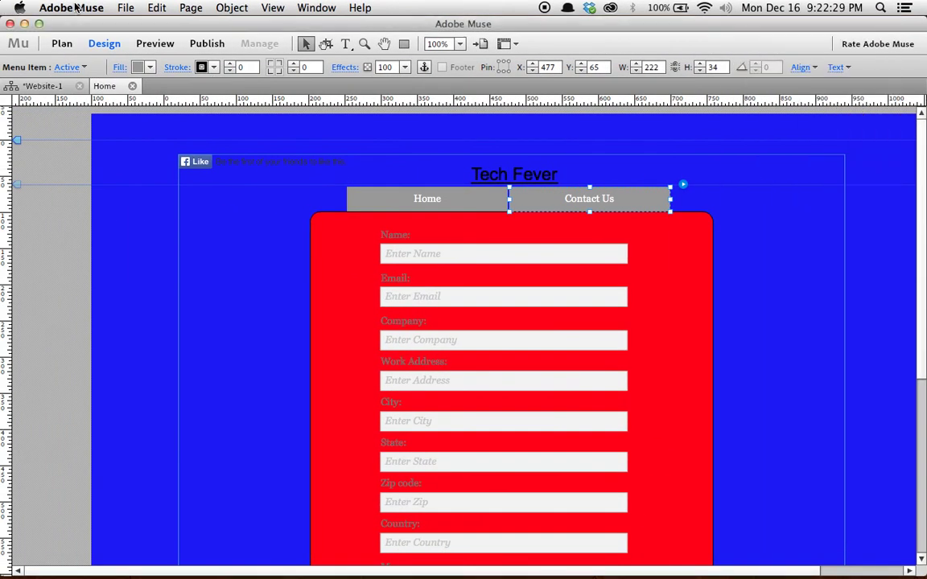
click(73, 8)
click(93, 111)
click(361, 299)
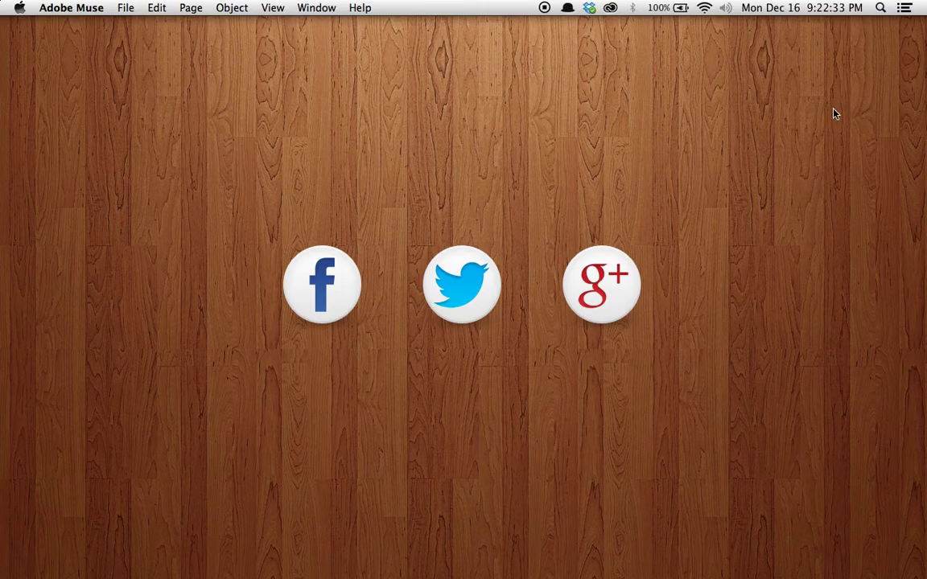